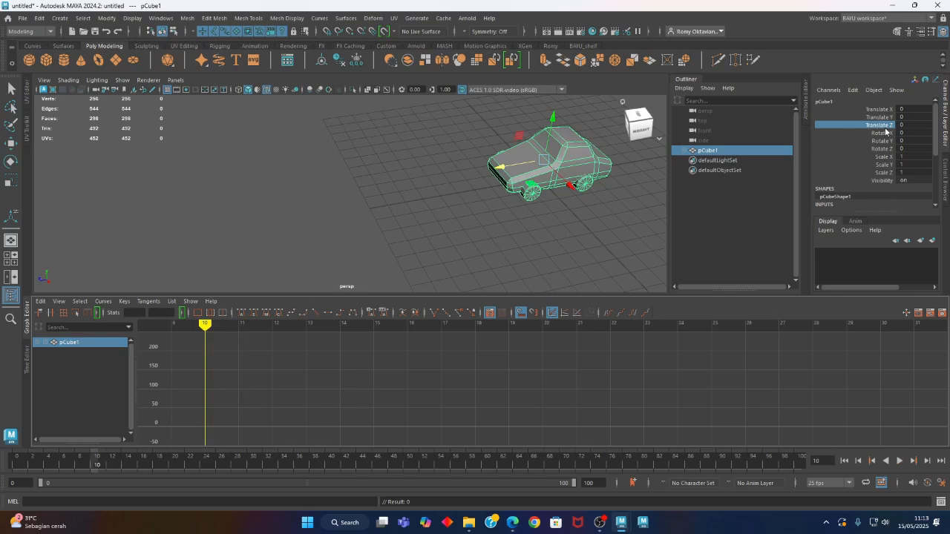
Step: Key the car's Translate Z at 0 on frame 10 and at 200 on frame 30
right_click(885, 128)
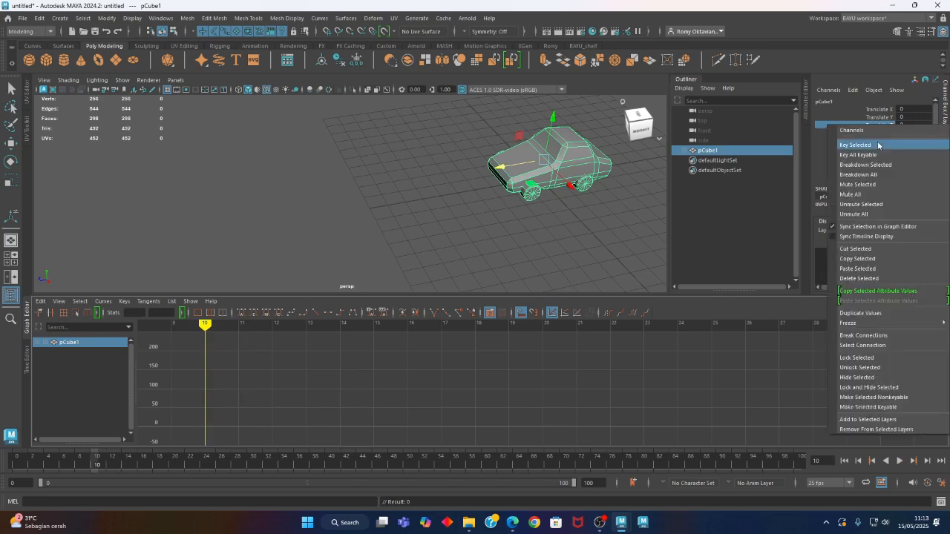
left_click(878, 144)
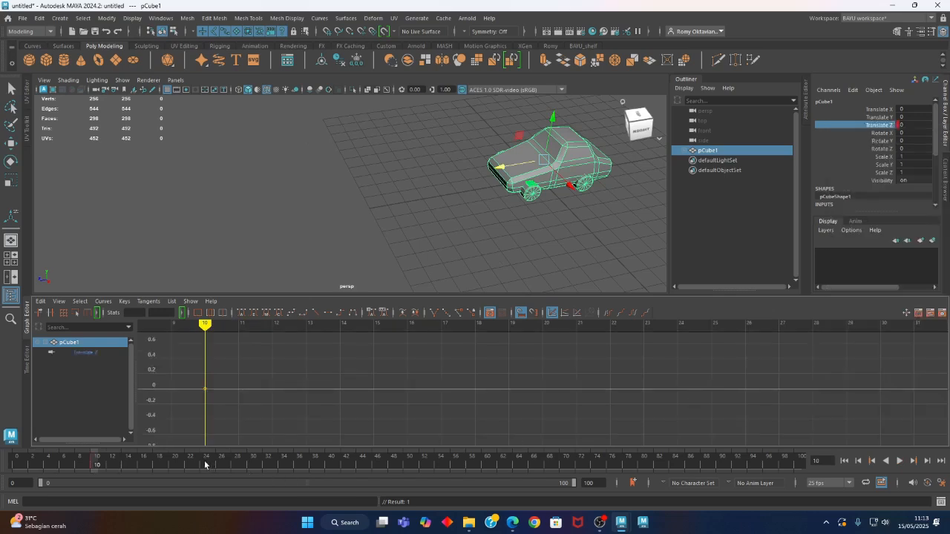
left_click_drag(205, 465, 252, 467)
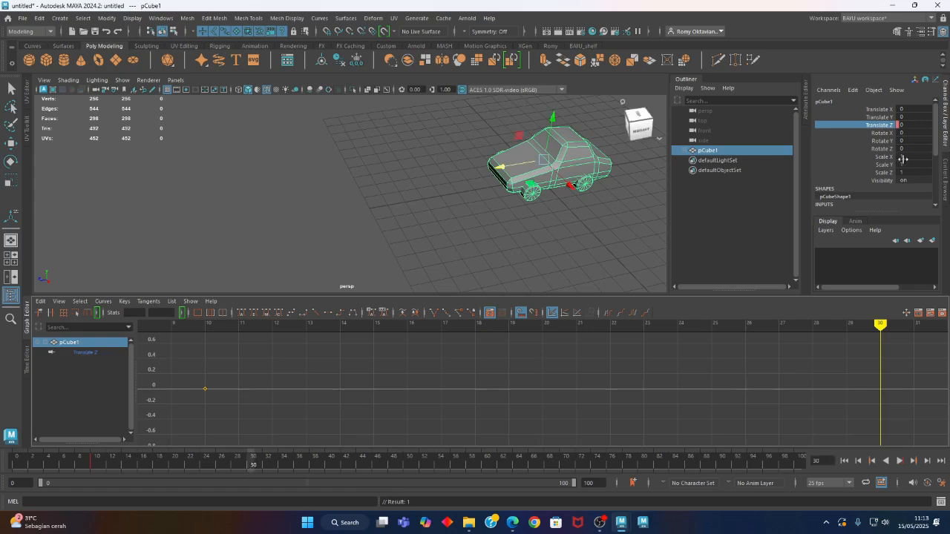
double_click(907, 125)
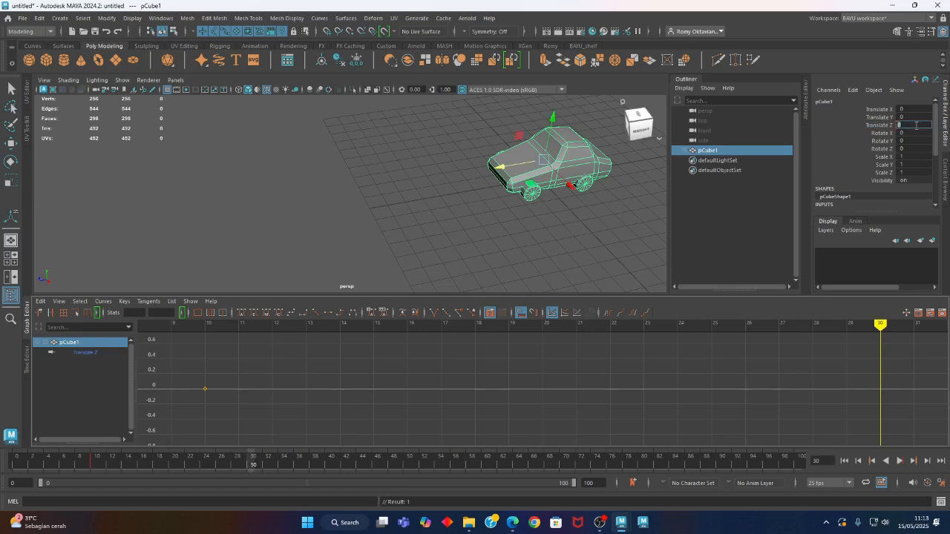
key("Return")
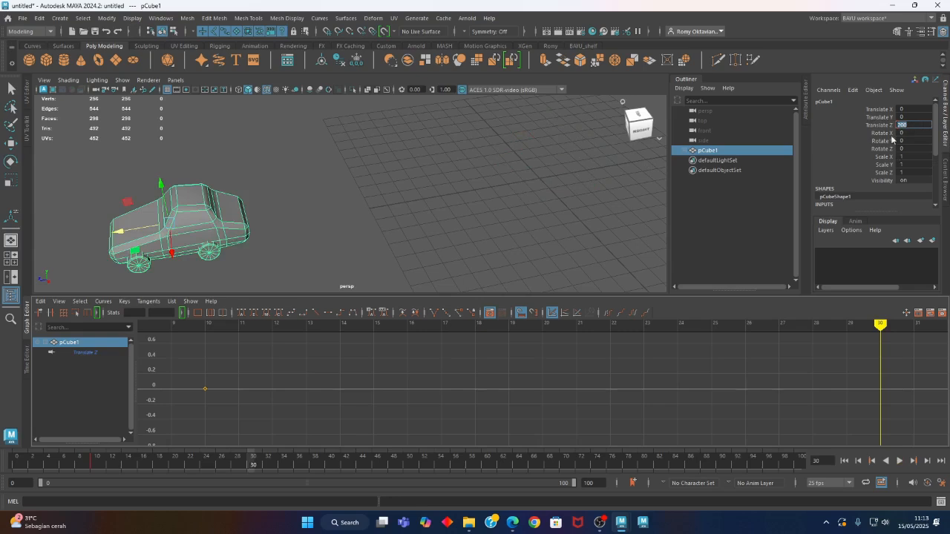
right_click(849, 121)
left_click(883, 287)
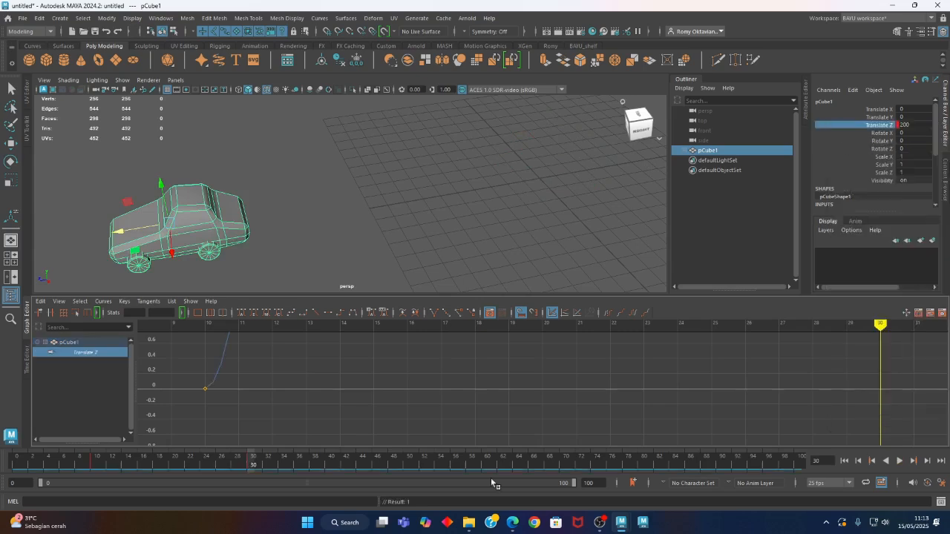
key("f")
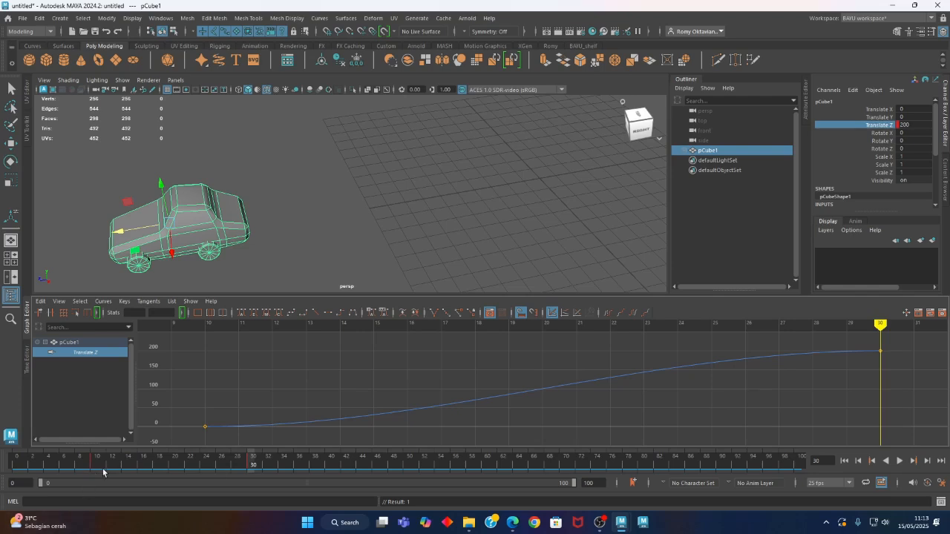
Step: Play back the car's keyed movement and return to the first frame
key("alt+v")
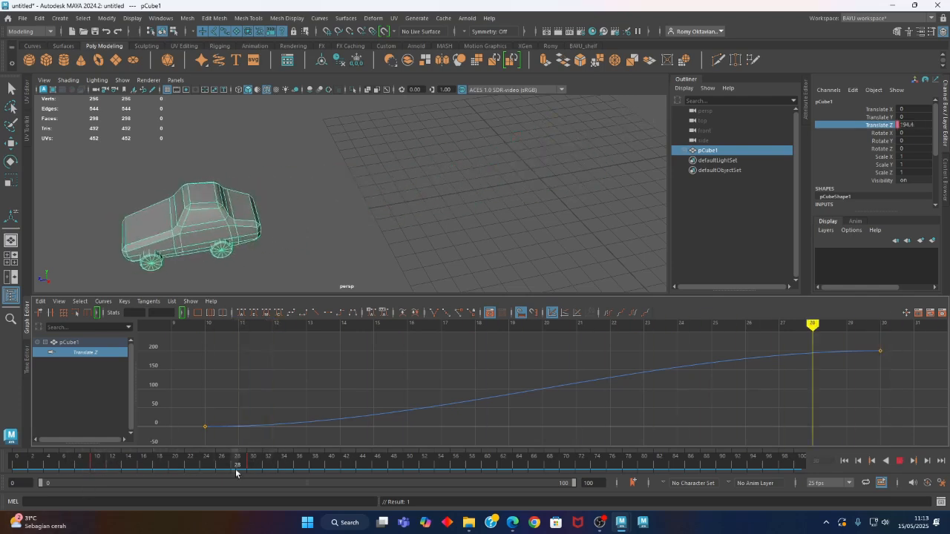
key("alt+v")
left_click(899, 461)
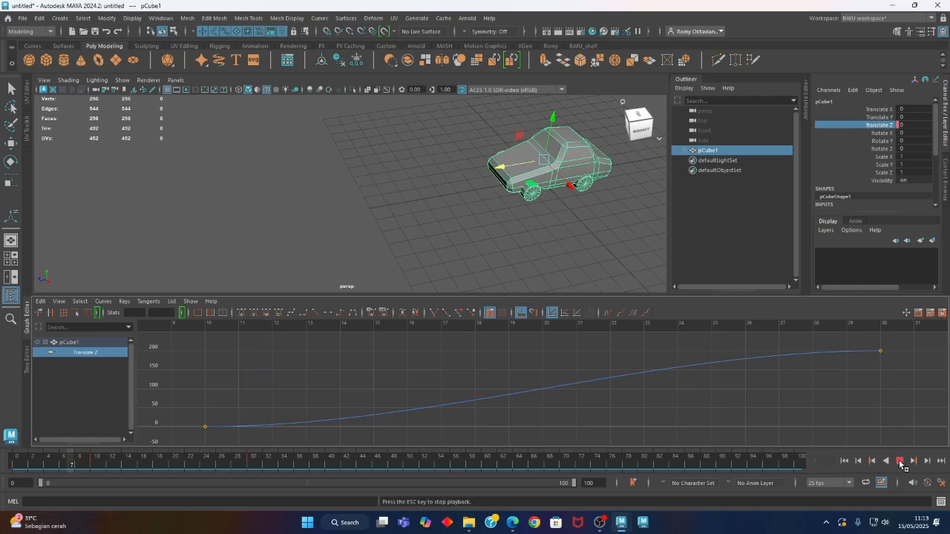
key("alt+v")
left_click(843, 462)
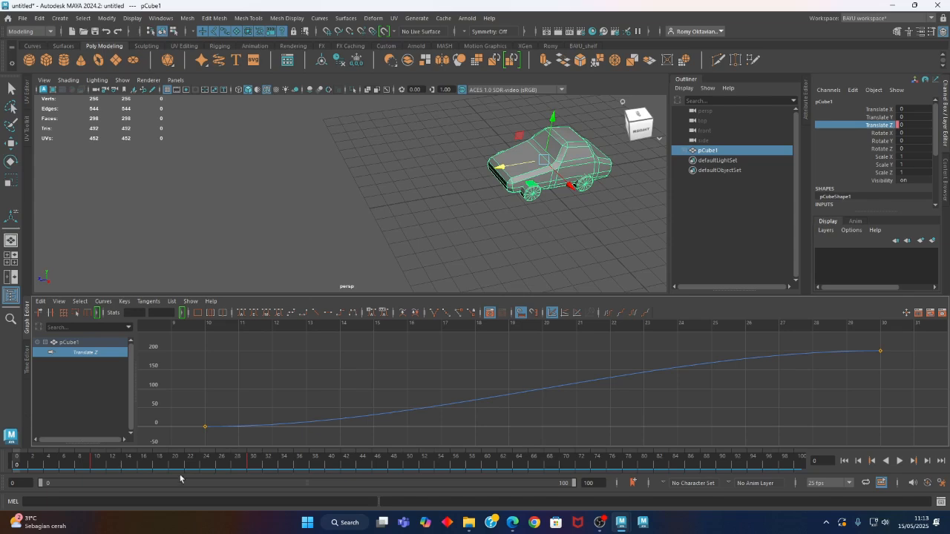
Step: Review the car's Translate Z curve and replay its motion between the keys at frames 10 and 30
left_click_drag(210, 428, 213, 428)
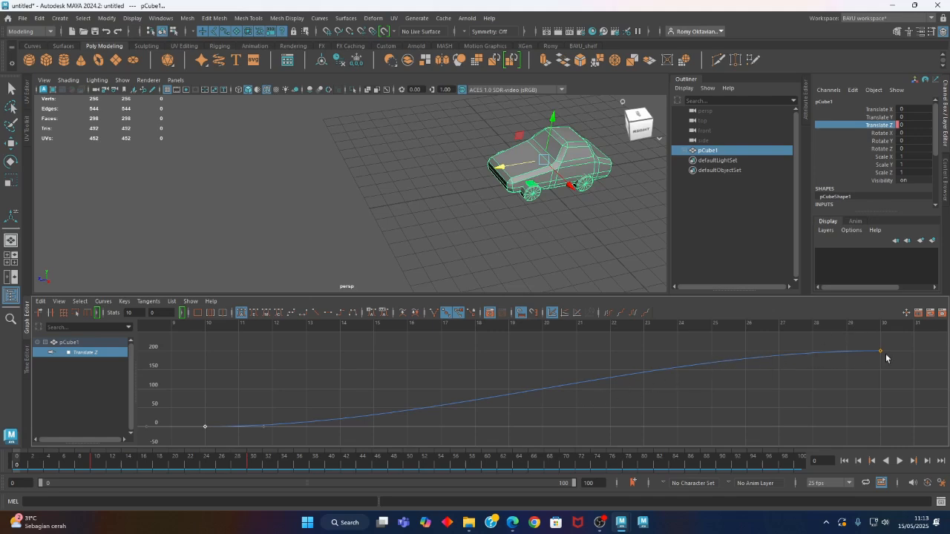
left_click(899, 461)
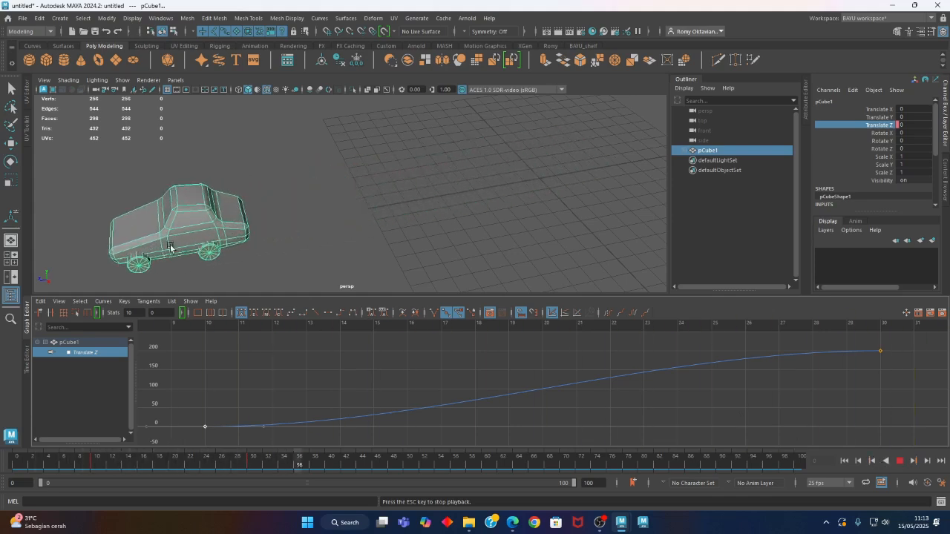
left_click(900, 462)
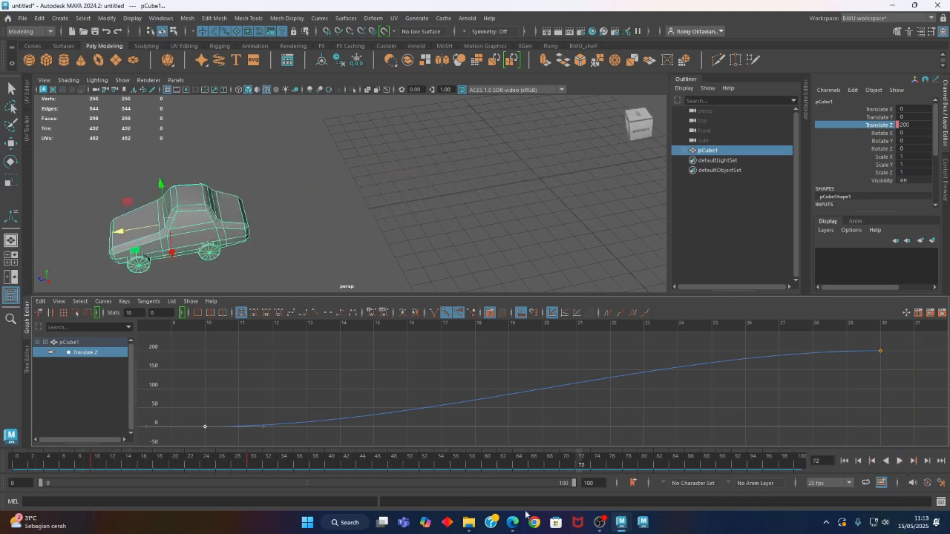
key("alt+v")
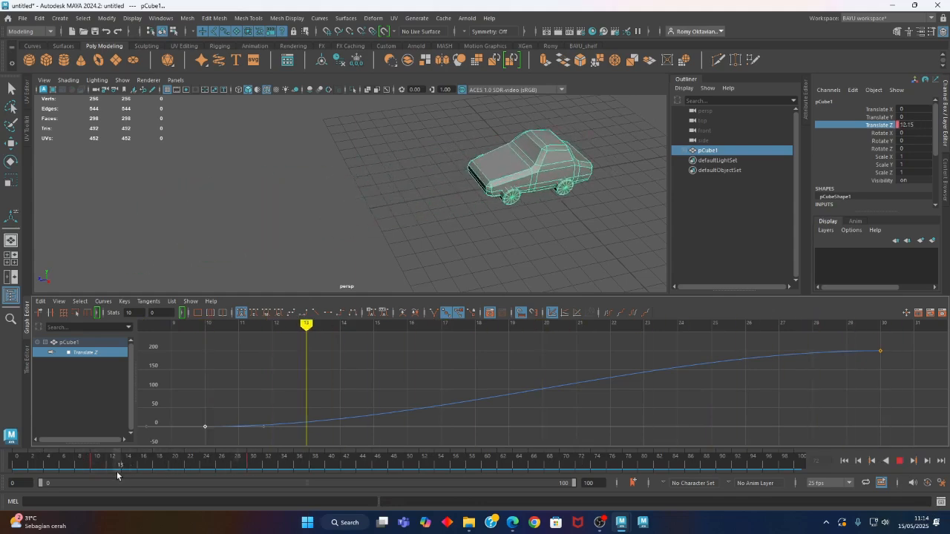
left_click_drag(118, 474, 96, 472)
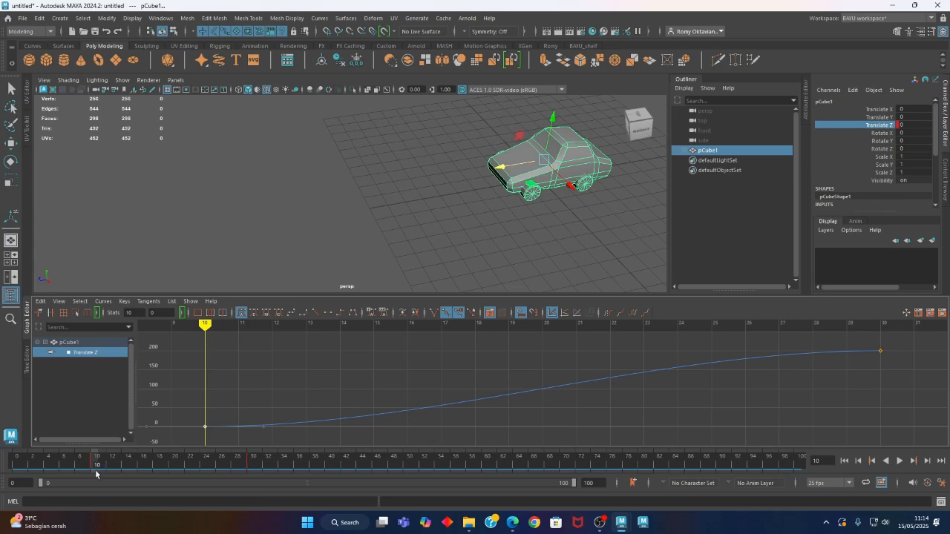
key("alt+v")
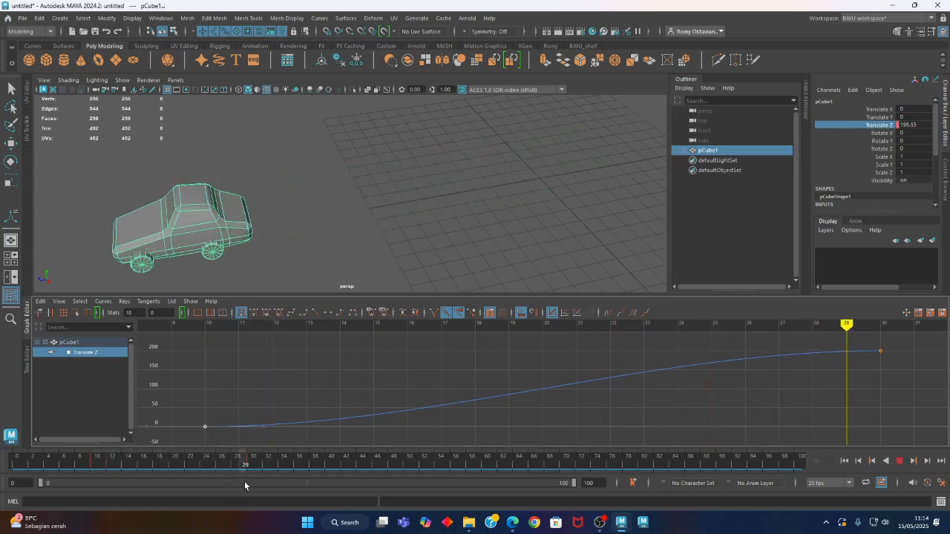
key("alt+v")
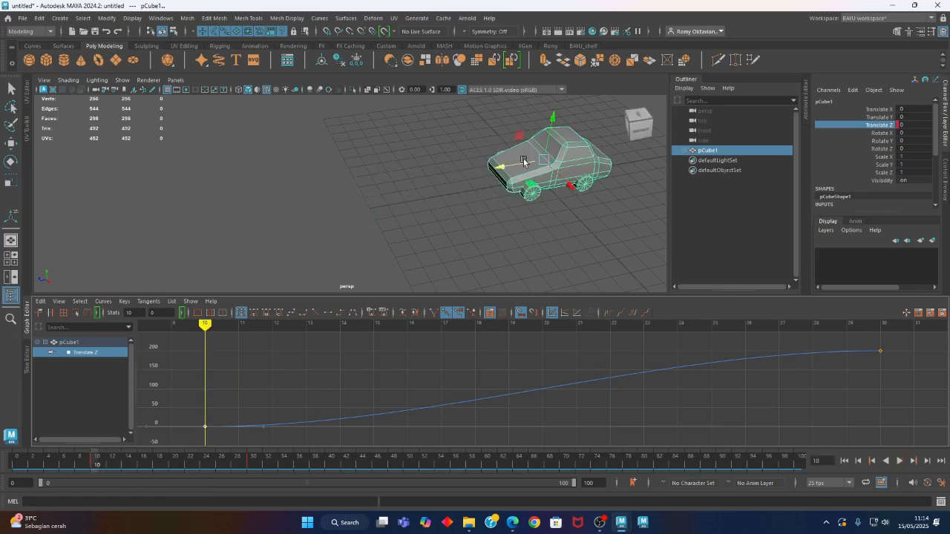
Step: At frame 30, create a polygon cube and move it in front of the car, to Translate Z of about 257
left_click_drag(98, 465, 252, 465)
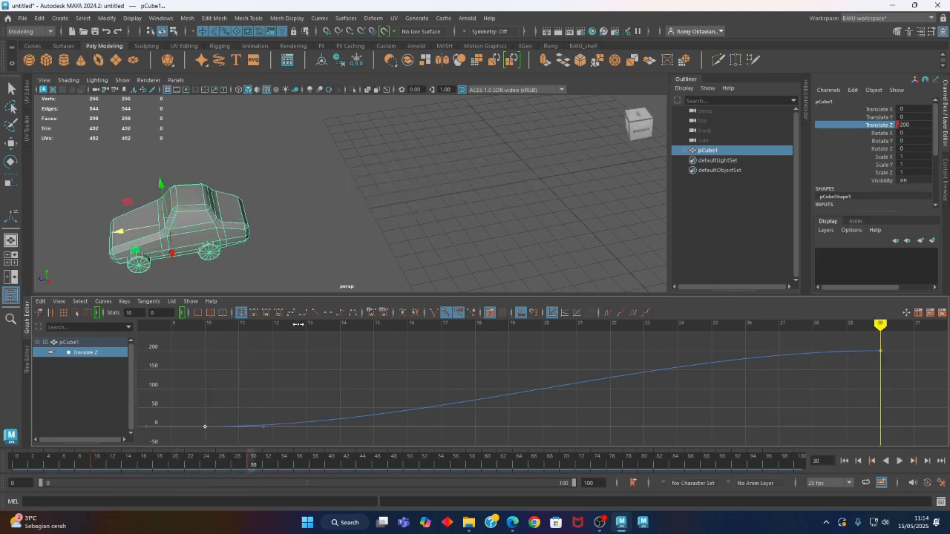
left_click_drag(244, 234, 295, 267, "alt")
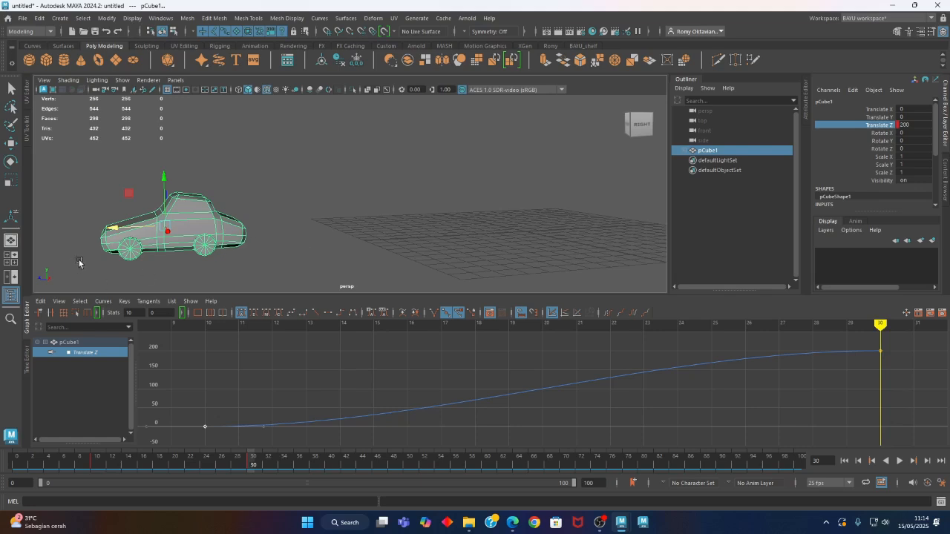
left_click_drag(196, 243, 258, 242, "alt")
left_click(61, 20)
mouse_move(111, 55)
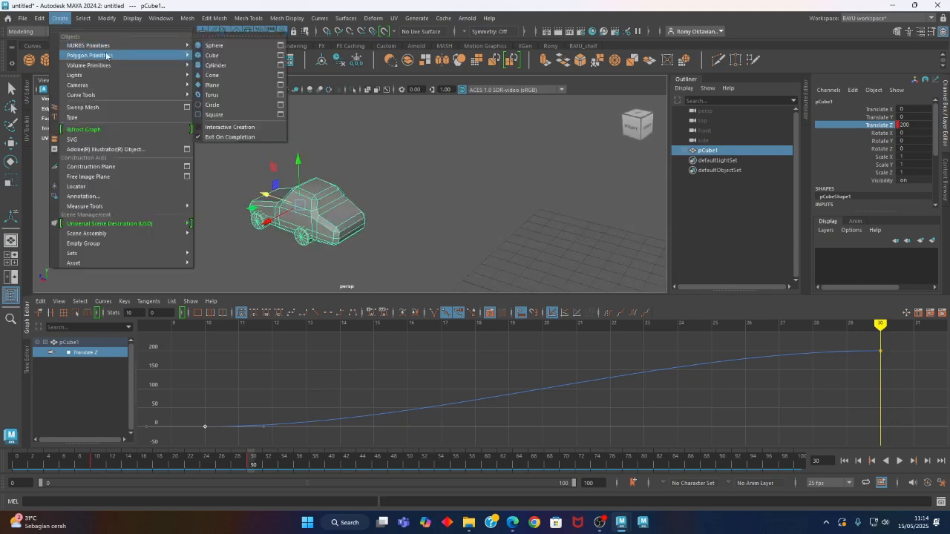
left_click(248, 65)
left_click_drag(287, 208, 477, 196, "alt")
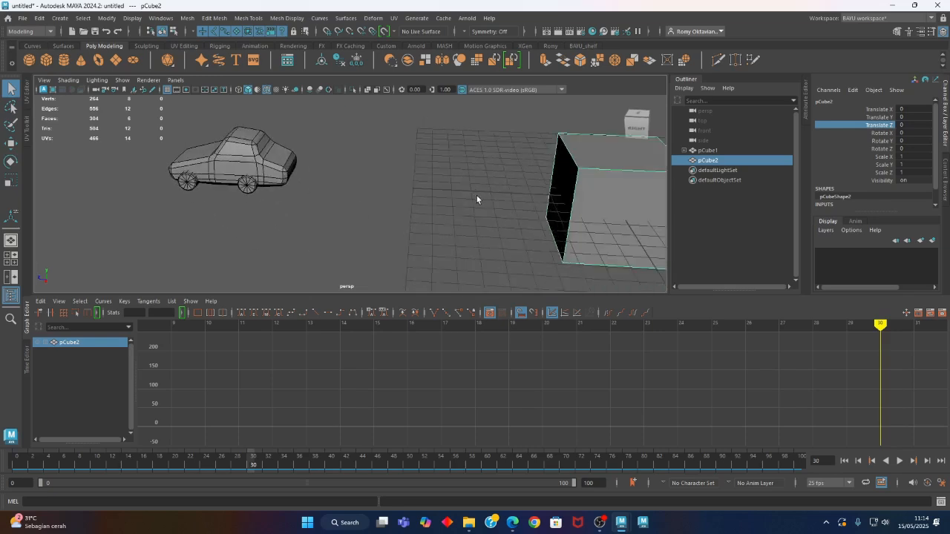
key("w")
left_click_drag(576, 208, 83, 170)
left_click_drag(401, 276, 415, 241, "alt")
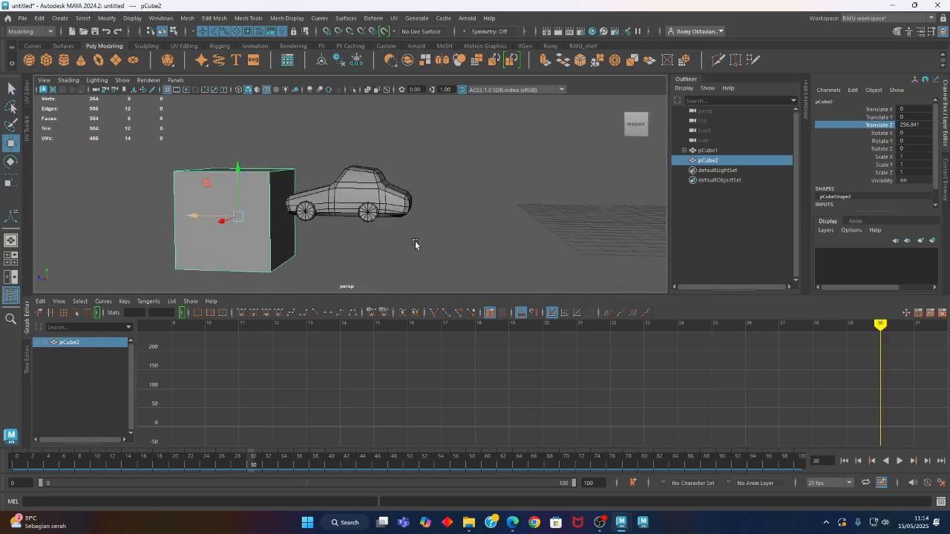
Step: Hide the Graph Editor and set the new cube's height to 30 and its width and depth to 20
left_click(31, 335)
left_click(833, 212)
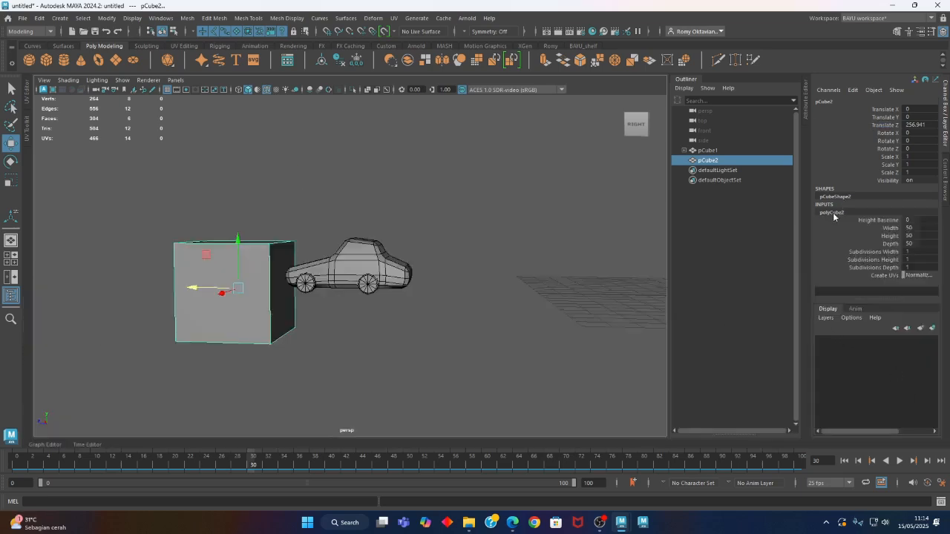
double_click(925, 236)
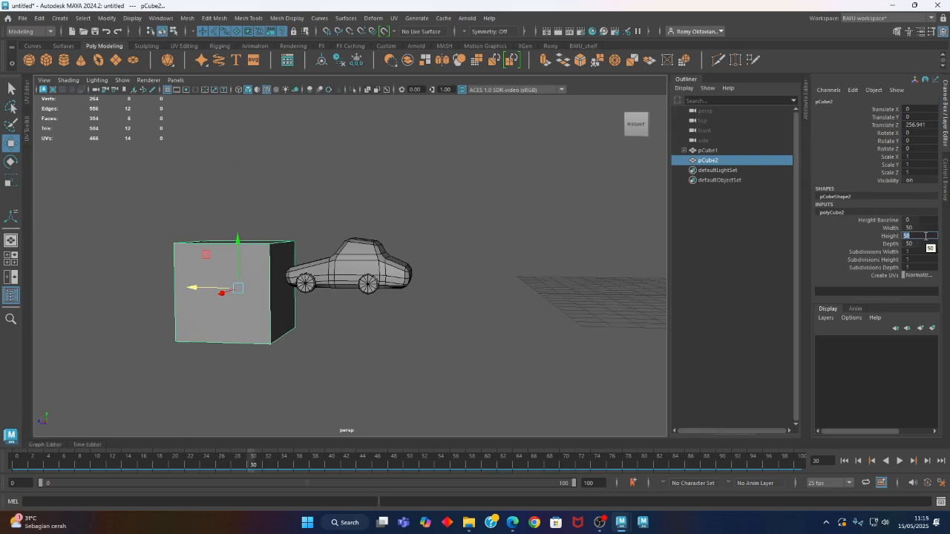
type("30")
key("Return")
left_click_drag(545, 275, 653, 309, "alt")
double_click(920, 228)
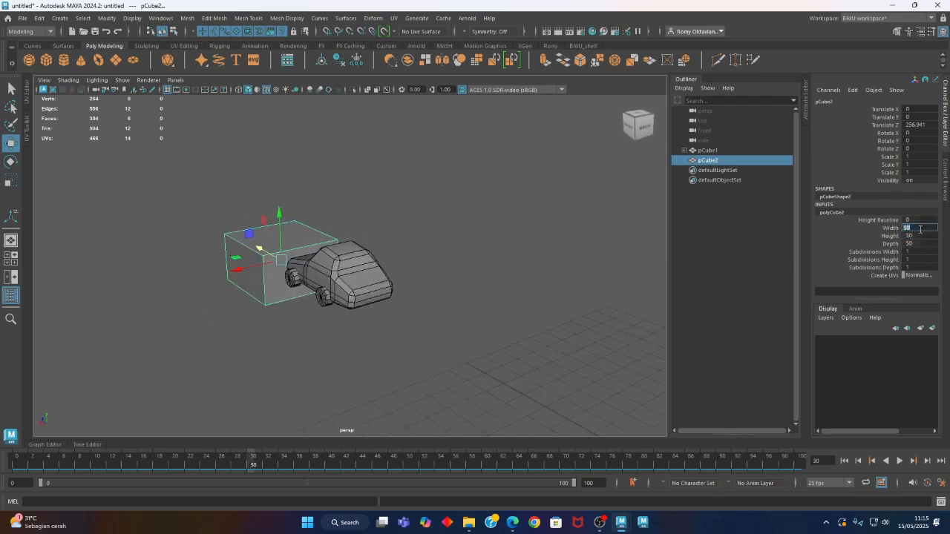
double_click(932, 245)
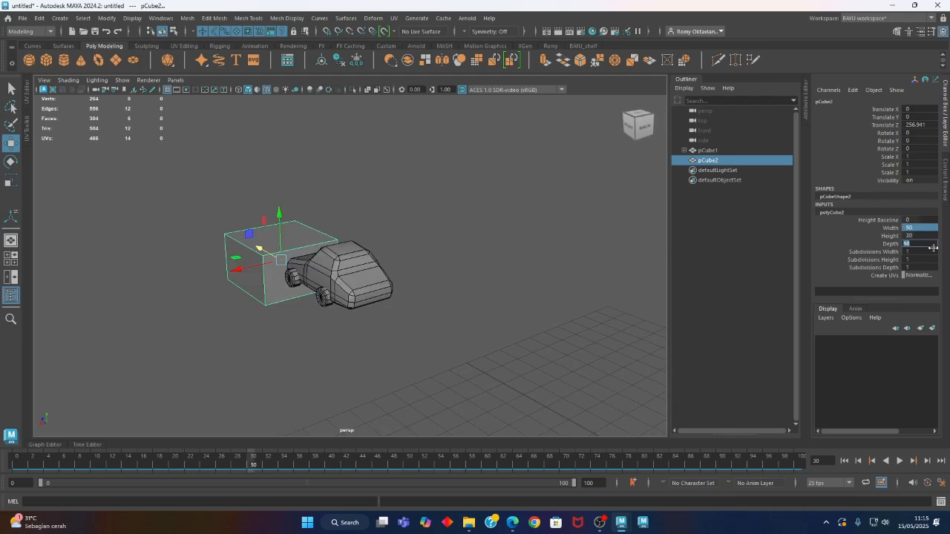
type("20")
key("Return")
Step: Raise the box so its base lines up with the bottom of the car's wheels, at Translate Y of about 15.3
left_click_drag(193, 312, 253, 340, "alt")
scroll(253, 339, "up", 5)
middle_click_drag(279, 323, 381, 312, "alt")
mouse_move(384, 313)
left_mouse_down("alt")
mouse_move(411, 299)
mouse_move(394, 310)
left_mouse_up("alt")
left_click_drag(262, 243, 259, 187)
key("space")
key("space")
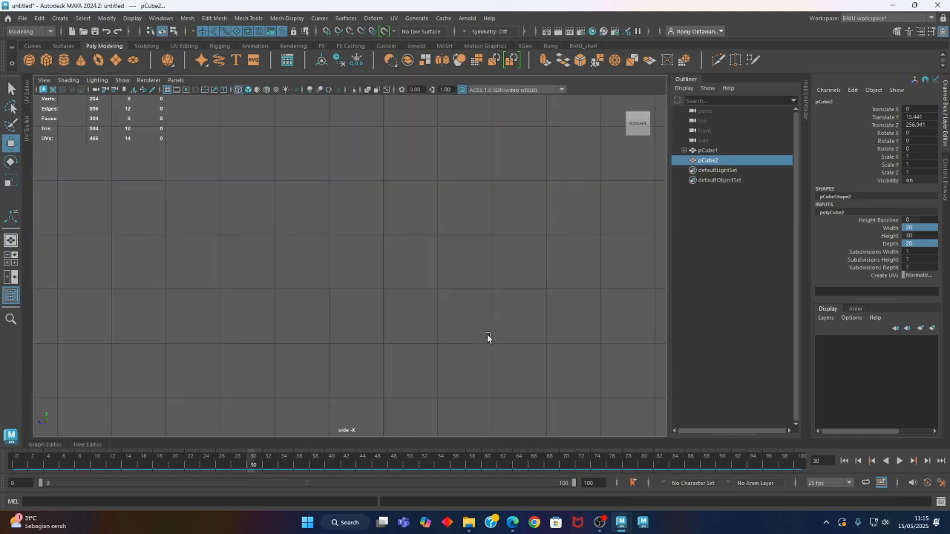
key("a")
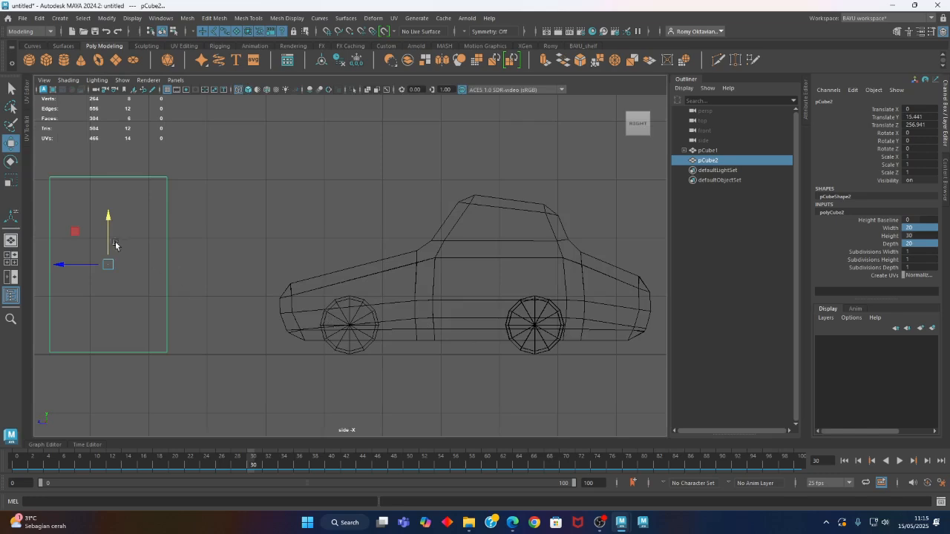
left_click_drag(108, 234, 108, 236)
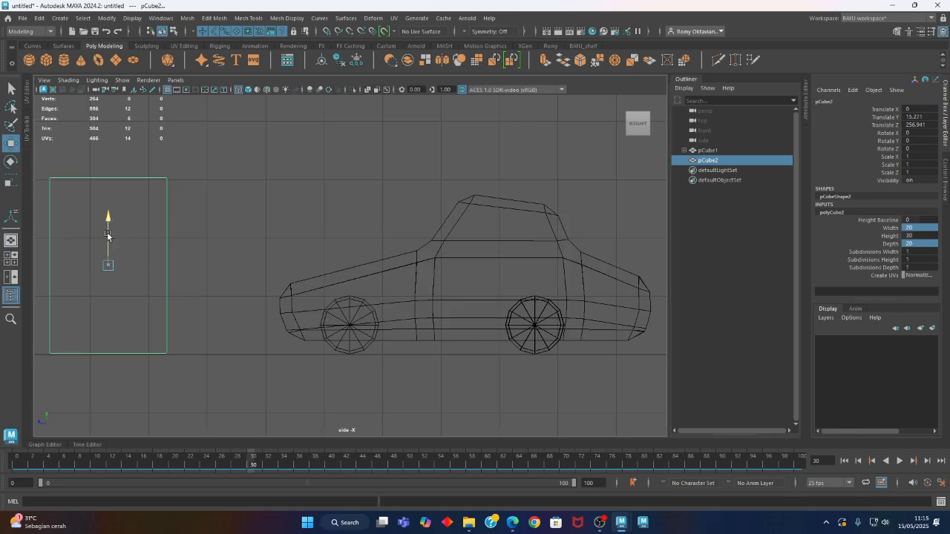
key("space")
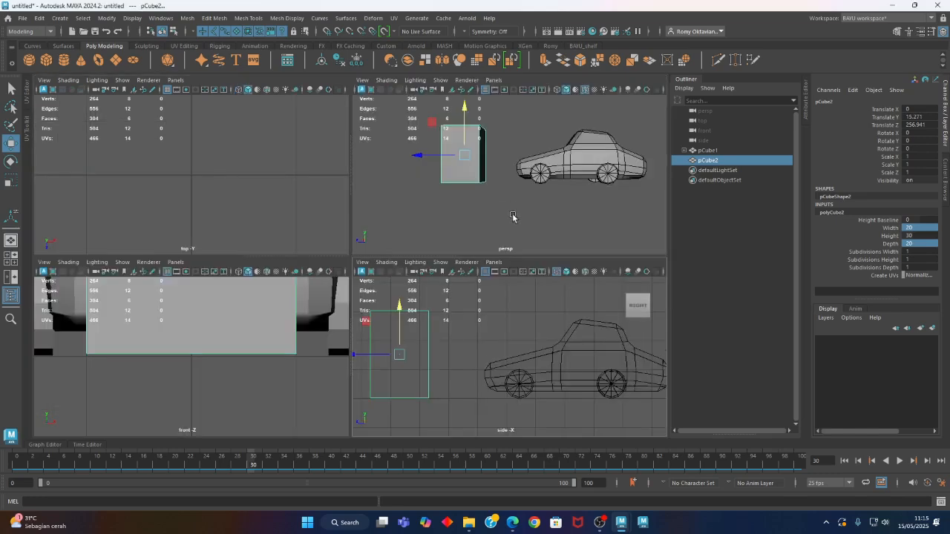
key("space")
Step: Widen the box in front of the car to a width of about 32.6
left_click_drag(496, 212, 391, 274, "alt")
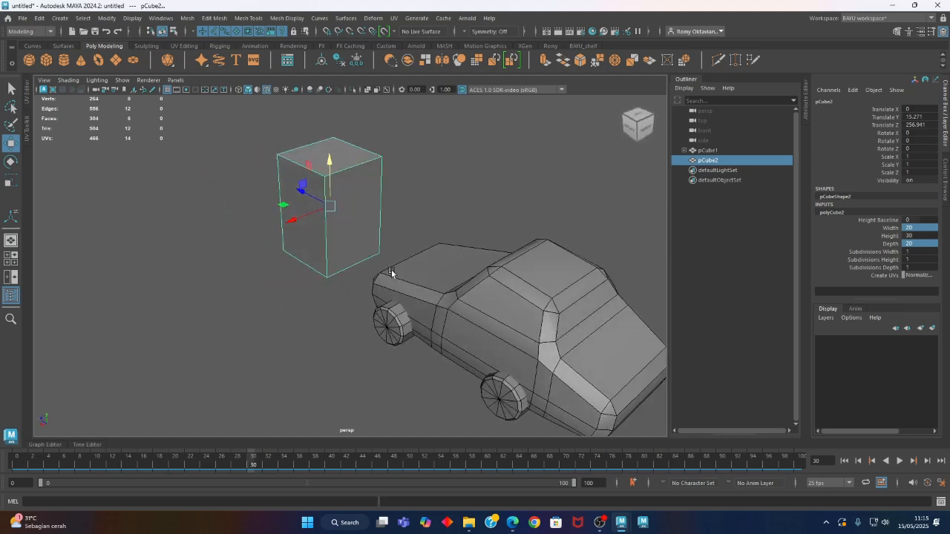
left_click(890, 230)
middle_click_drag(570, 176, 629, 166)
left_click_drag(322, 202, 170, 265, "alt")
left_click_drag(297, 289, 349, 282, "alt")
right_click_drag(349, 283, 377, 302, "alt")
middle_click_drag(356, 273, 264, 314, "alt")
left_click_drag(263, 314, 335, 297, "alt")
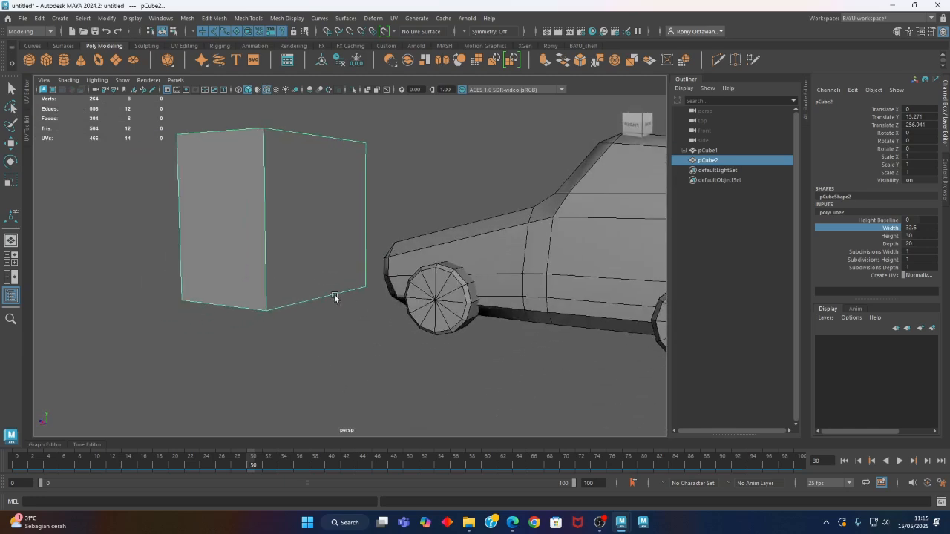
Step: Try dividing the box into 2 height subdivisions for component editing
left_click(889, 260)
middle_click_drag(348, 203, 351, 200)
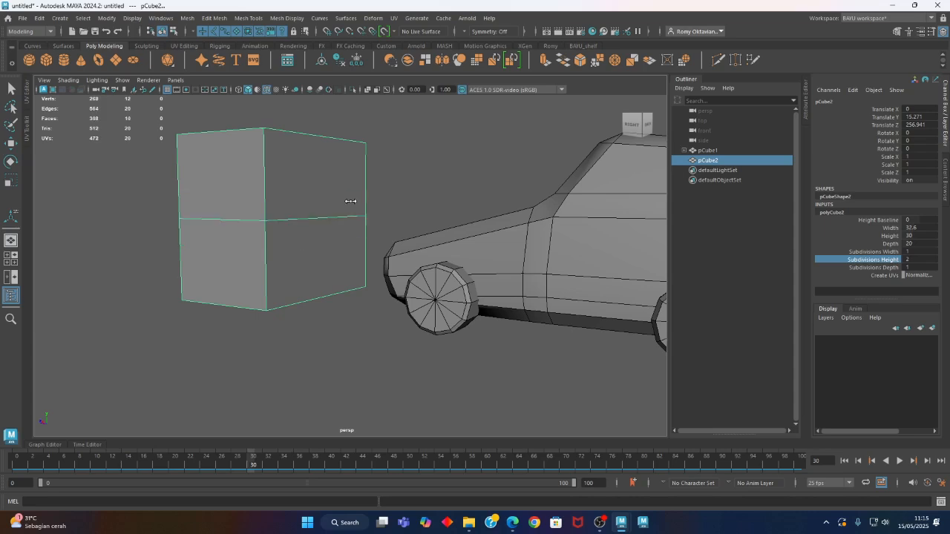
left_click_drag(349, 204, 291, 222, "alt")
right_click_drag(433, 147, 389, 147)
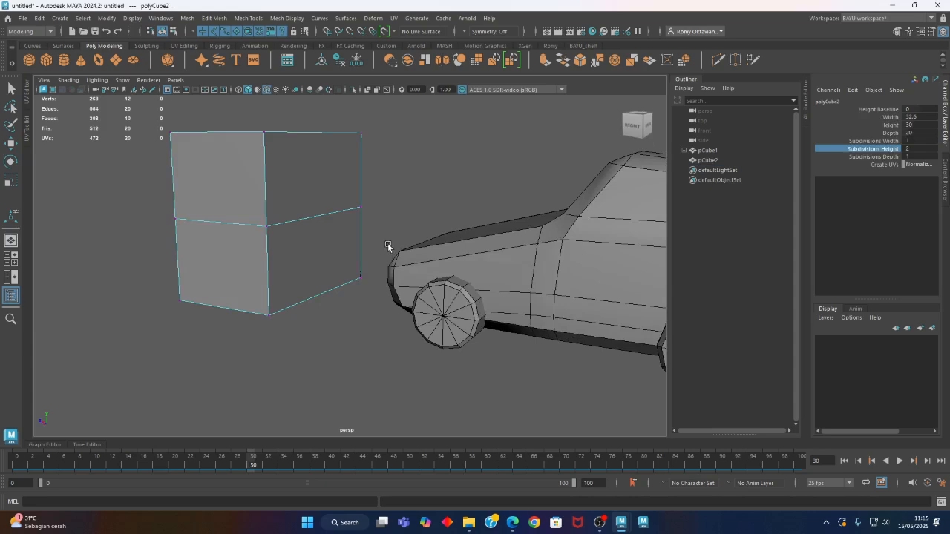
key("ctrl+z")
key("ctrl+z")
middle_click_drag(331, 308, 364, 253, "alt")
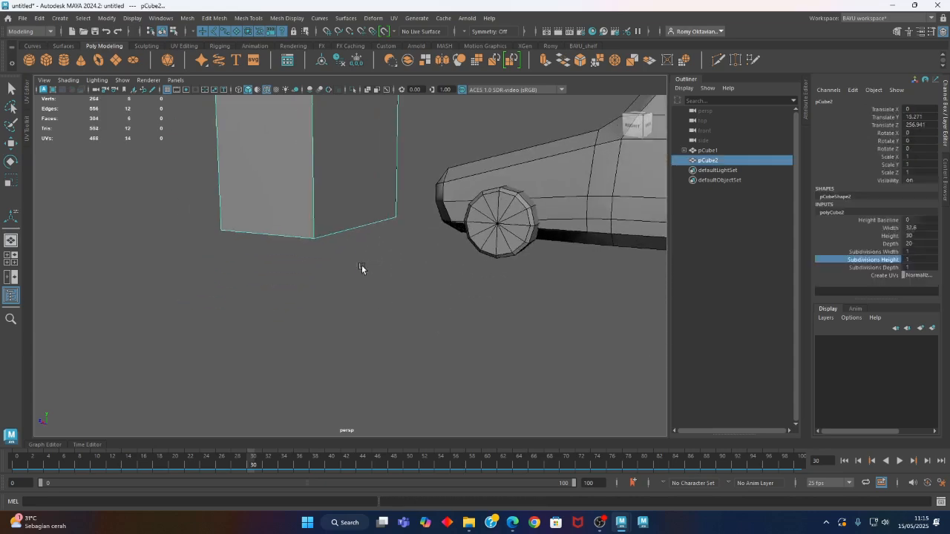
Step: Extrude the bottom face of the box in front of the car
left_click_drag(363, 254, 369, 213, "alt")
right_click_drag(369, 212, 369, 224)
left_click(327, 278)
key("w")
left_click_drag(328, 279, 320, 230, "alt")
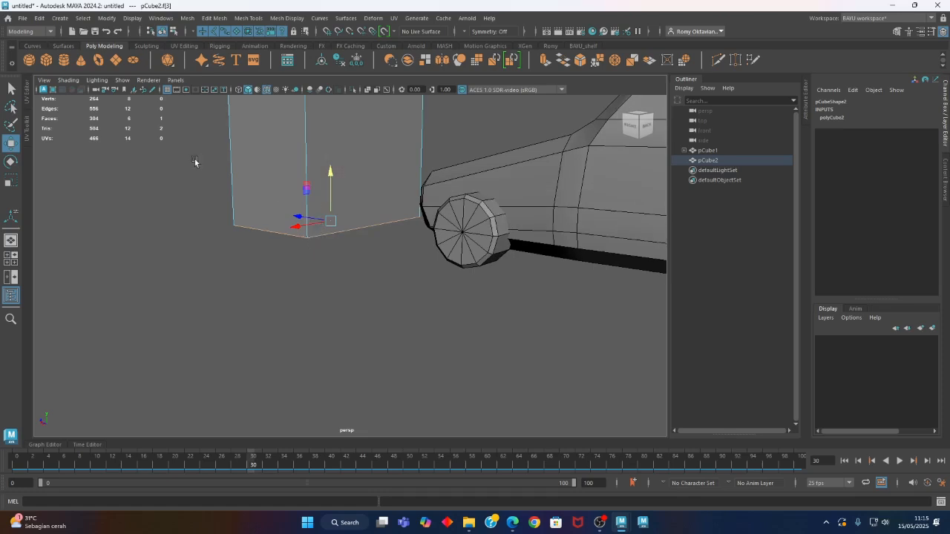
left_click(214, 18)
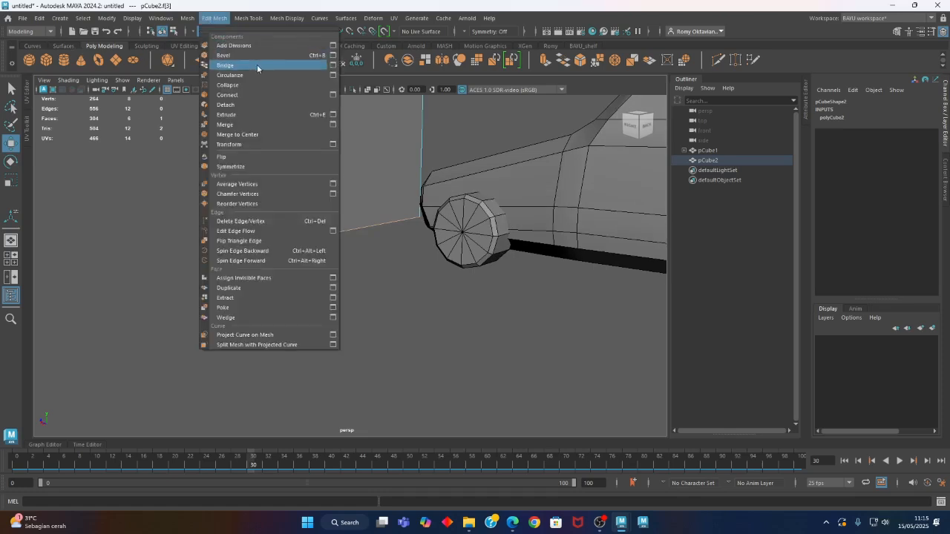
left_click(246, 115)
Step: Scale the extruded bottom face outward in width and depth, forming an even flange around the box's base
mouse_move(326, 265)
left_mouse_down("alt")
mouse_move(278, 284)
mouse_move(340, 273)
left_mouse_up("alt")
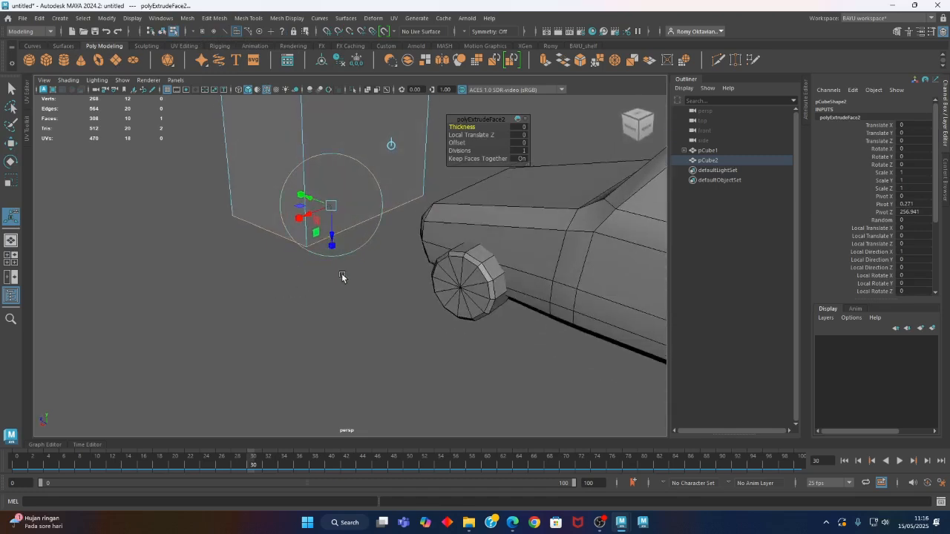
key("r")
left_click_drag(265, 220, 303, 240, "alt")
key("space")
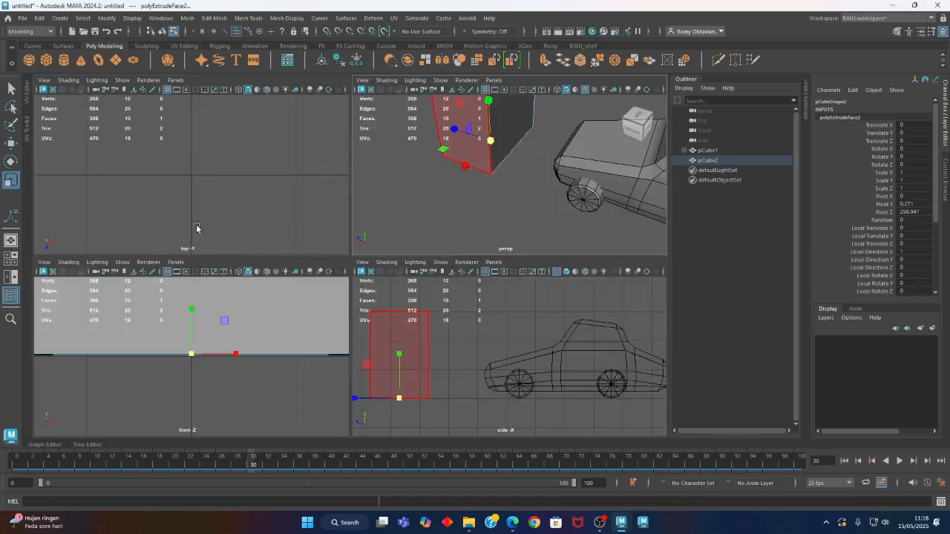
key("space")
key("a")
right_click_drag(391, 246, 316, 272, "alt")
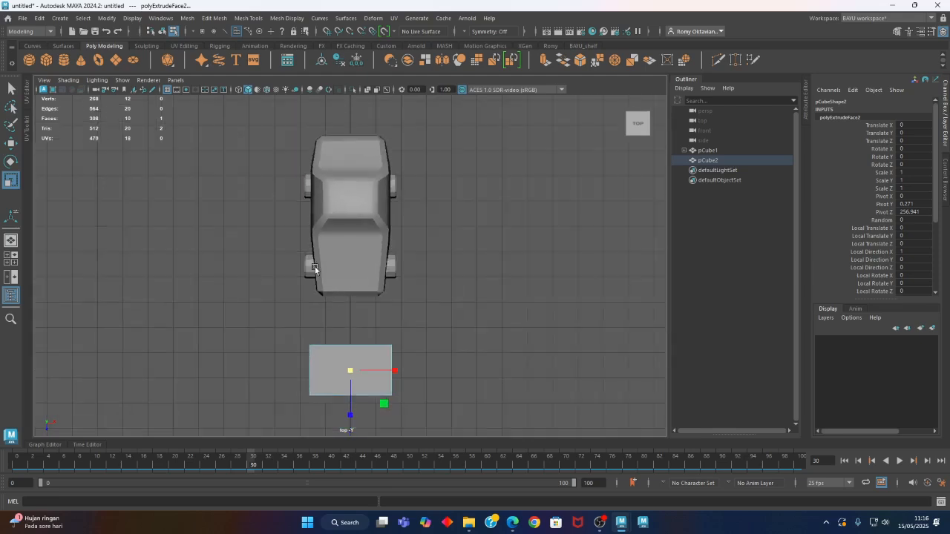
middle_click_drag(291, 396, 267, 302, "alt")
right_click_drag(267, 301, 403, 314, "alt")
left_click_drag(356, 284, 371, 282)
left_click_drag(312, 326, 314, 344)
left_click_drag(354, 284, 356, 282)
key("space")
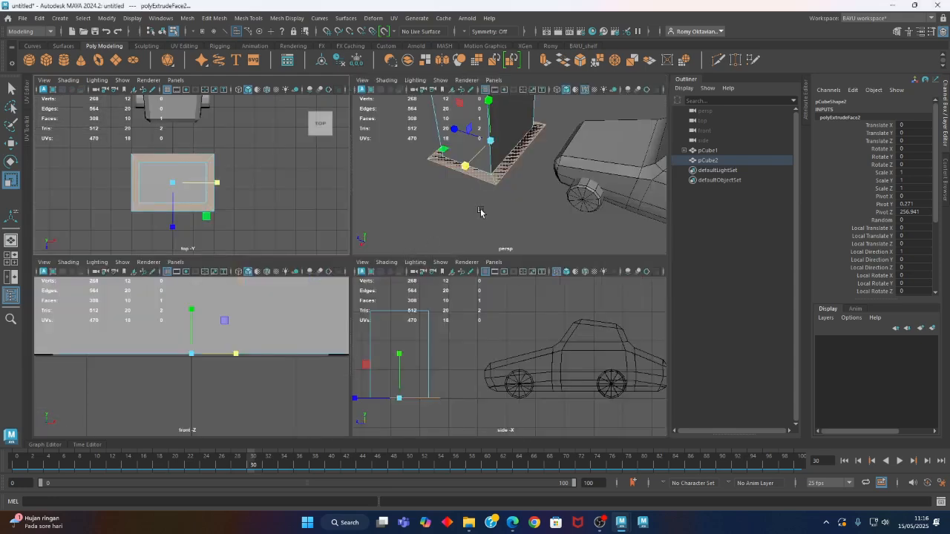
key("space")
left_click_drag(310, 339, 309, 329, "alt")
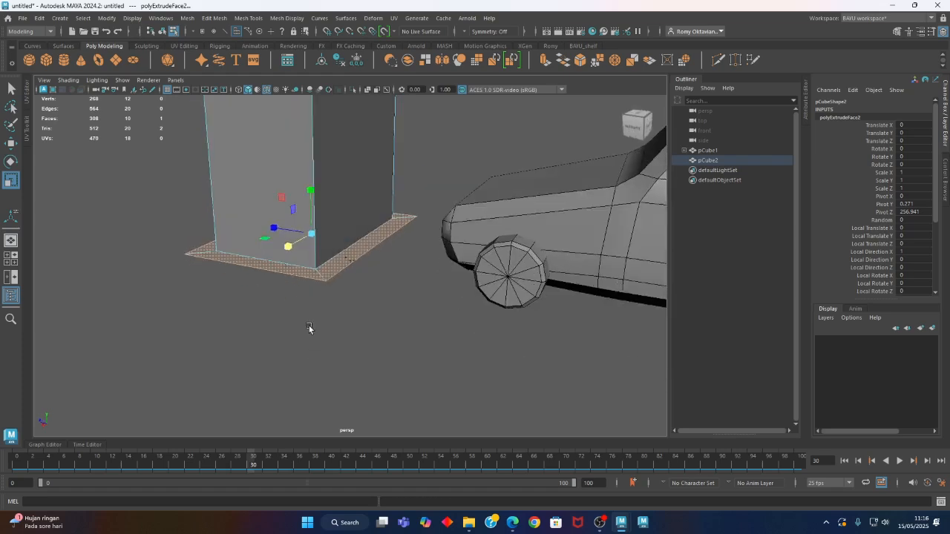
Step: Extrude the flared bottom face downward by about 4.7 to form a plinth under the box
key("ctrl+e")
left_click_drag(311, 268, 309, 283)
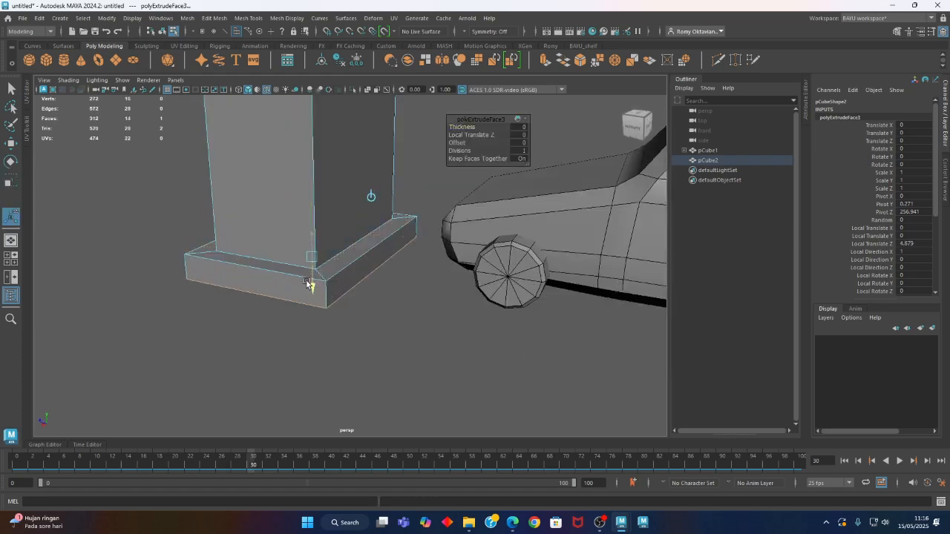
left_click_drag(426, 251, 373, 206, "alt")
right_click(383, 183)
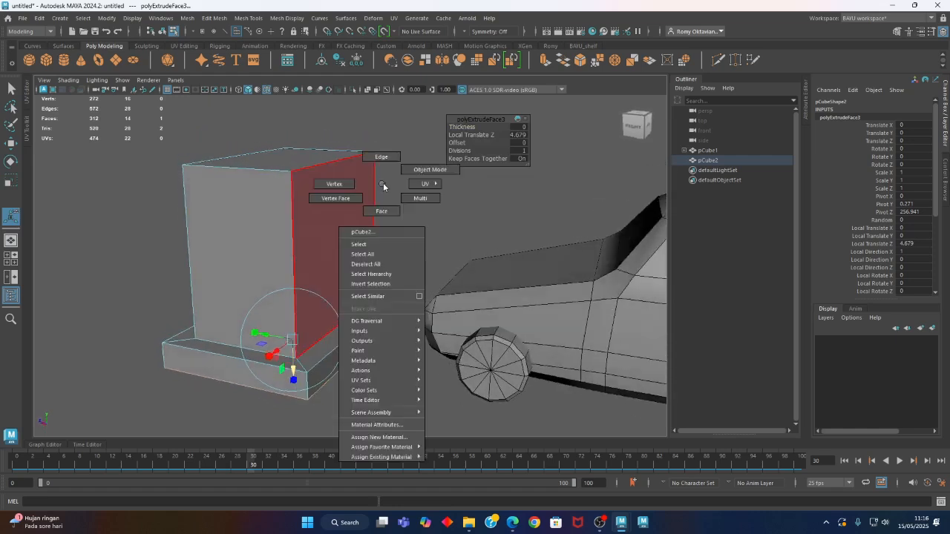
right_click_drag(383, 184, 430, 169)
left_click(421, 201)
Step: Insert a vertical edge loop around the box and plinth, splitting the side facing the car roughly in half
left_click_drag(297, 245, 280, 255, "alt")
left_click(287, 254)
right_click(422, 140)
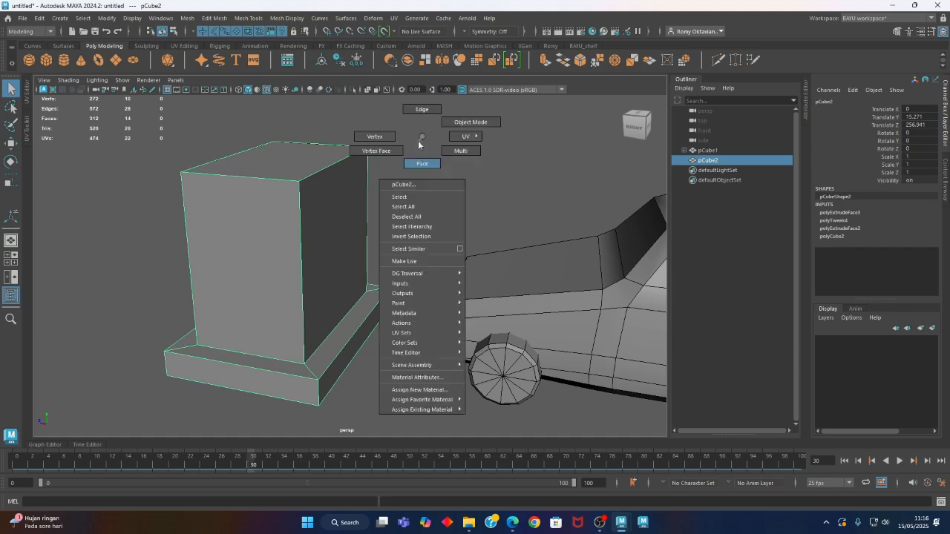
left_click(424, 109)
left_click_drag(424, 141, 364, 212, "alt")
left_click_drag(424, 193, 415, 216, "alt")
right_click_drag(478, 149, 512, 136)
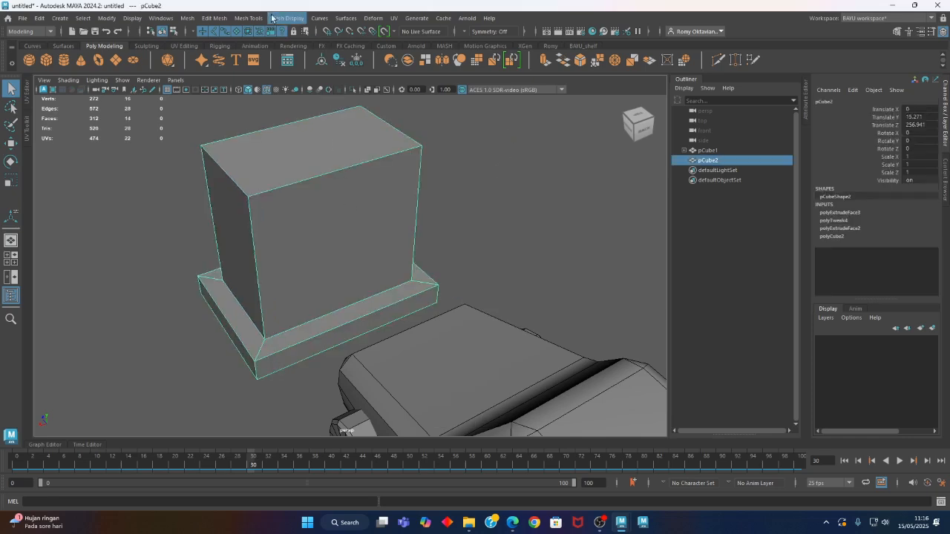
left_click(248, 18)
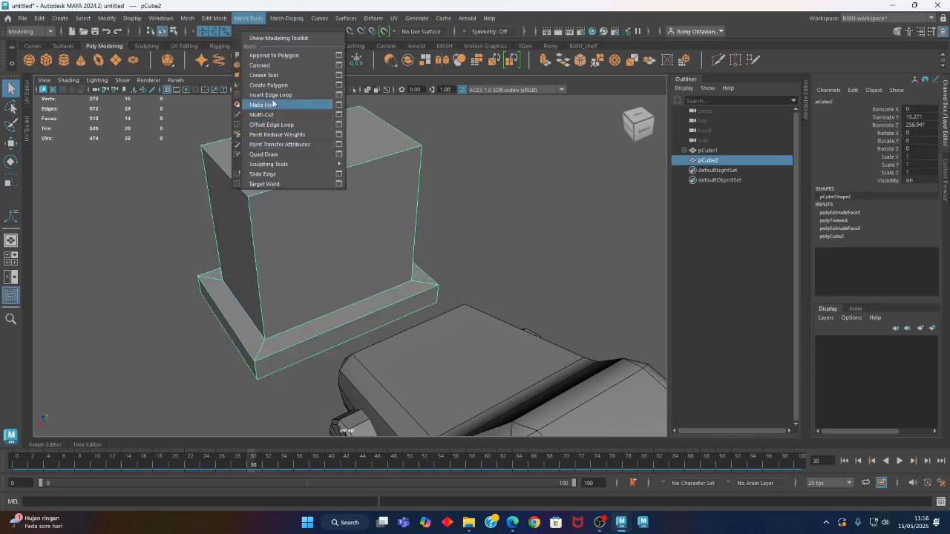
left_click(272, 95)
left_click_drag(400, 269, 344, 271, "alt")
left_click_drag(334, 174, 426, 239)
Step: Try extruding the two faces on the box's car-facing side
key("w")
right_click_drag(471, 168, 479, 206)
left_click(366, 255)
left_click(301, 275, "shift")
left_click(215, 18)
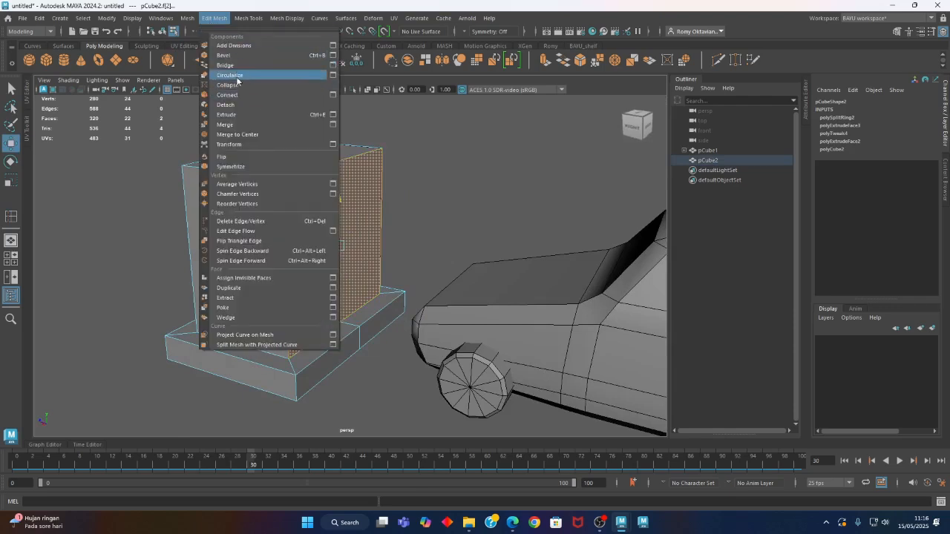
left_click(239, 115)
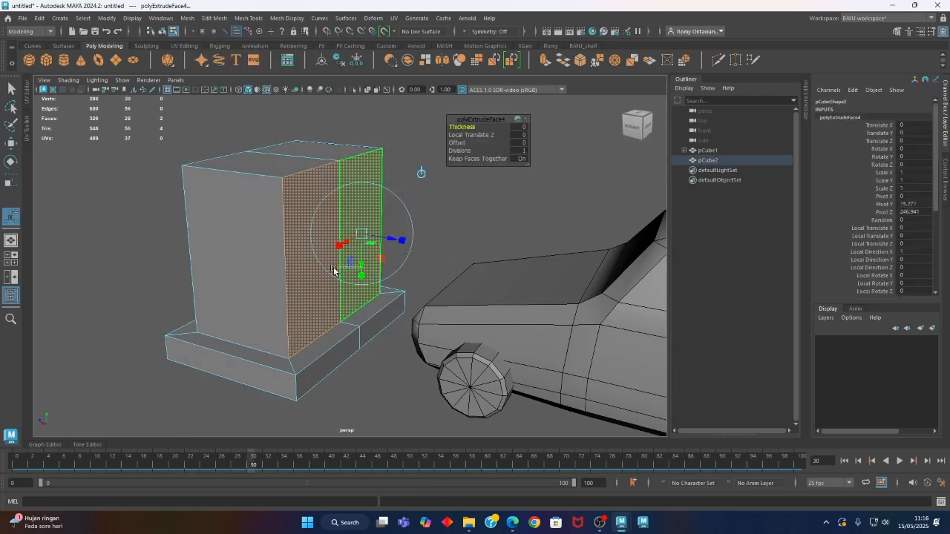
key("q")
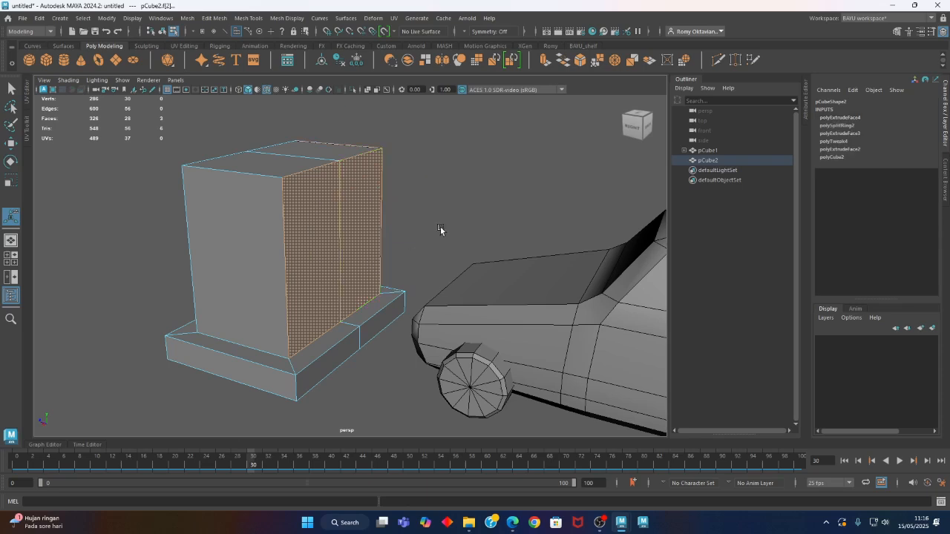
key("r")
left_click_drag(316, 264, 496, 278, "alt")
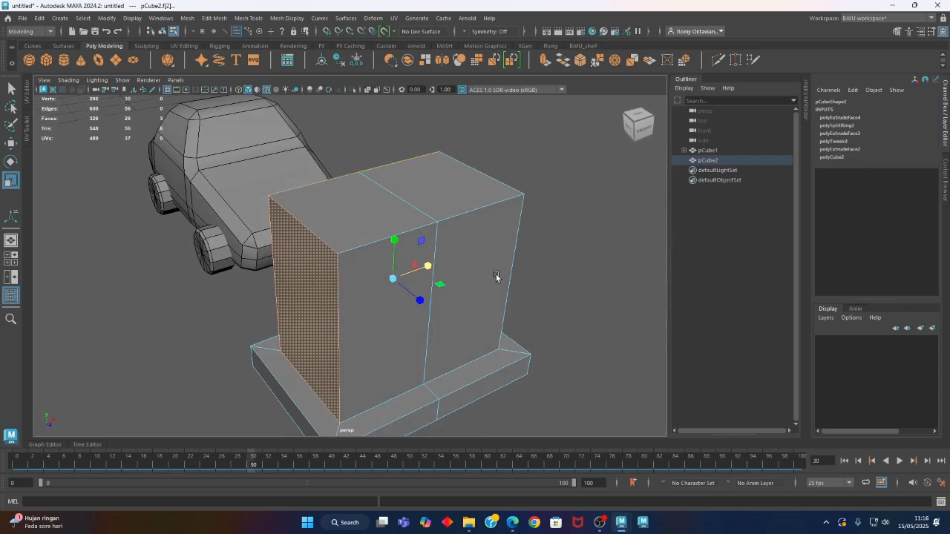
key("ctrl+z")
key("ctrl+z")
key("ctrl+z")
Step: Extrude the two car-facing faces together and scale them inward in width and height to leave a narrow frame
left_click_drag(496, 276, 385, 228, "alt")
left_click(383, 227)
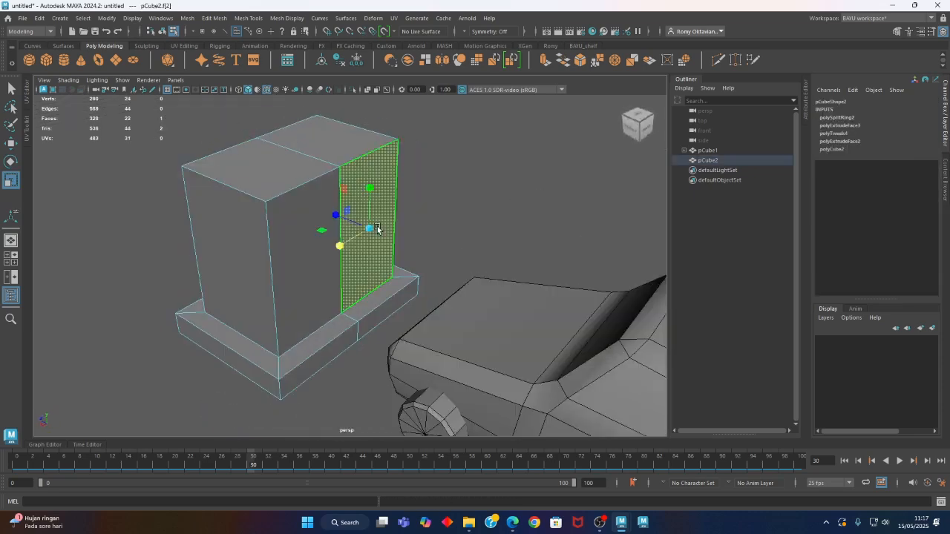
left_click(305, 253, "shift")
left_click(202, 20)
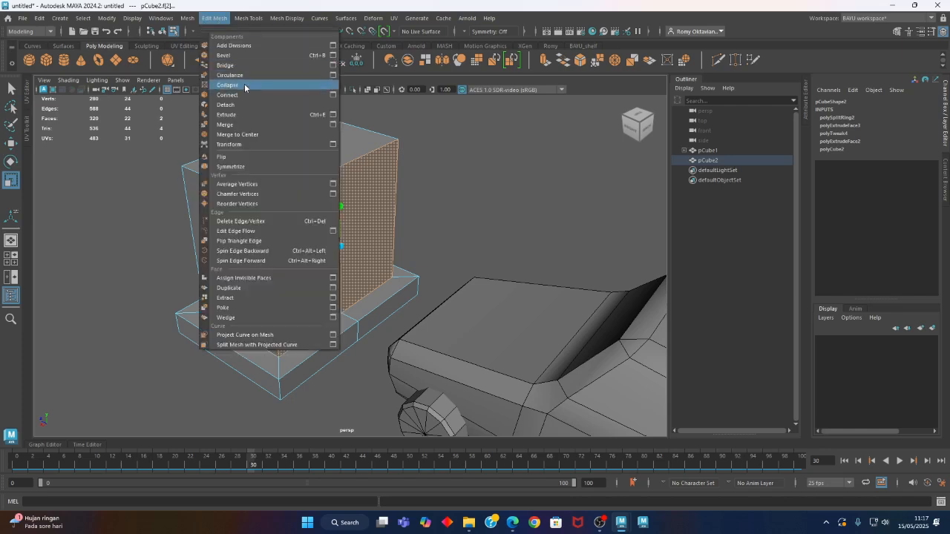
left_click(237, 116)
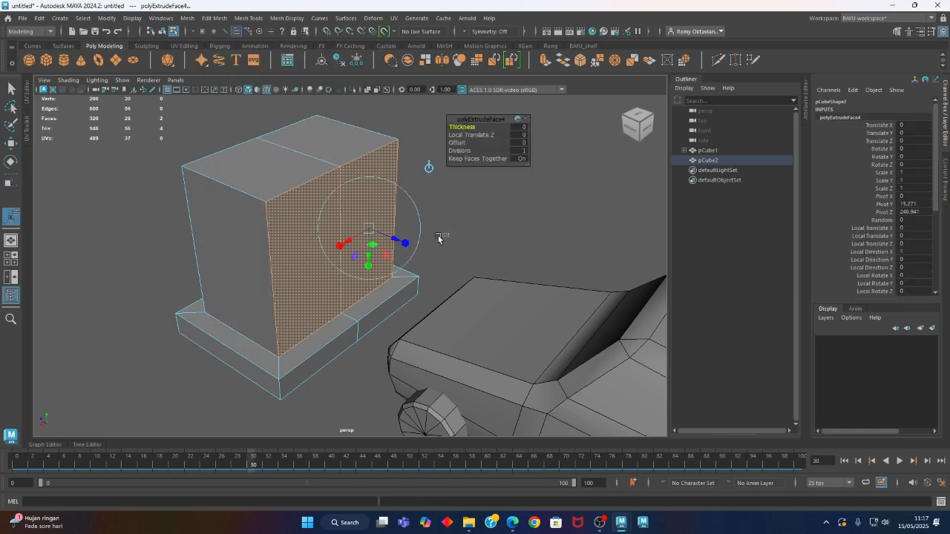
left_click(462, 240)
key("ctrl+z")
left_click_drag(316, 259, 261, 274, "alt")
scroll(307, 230, "up", 3)
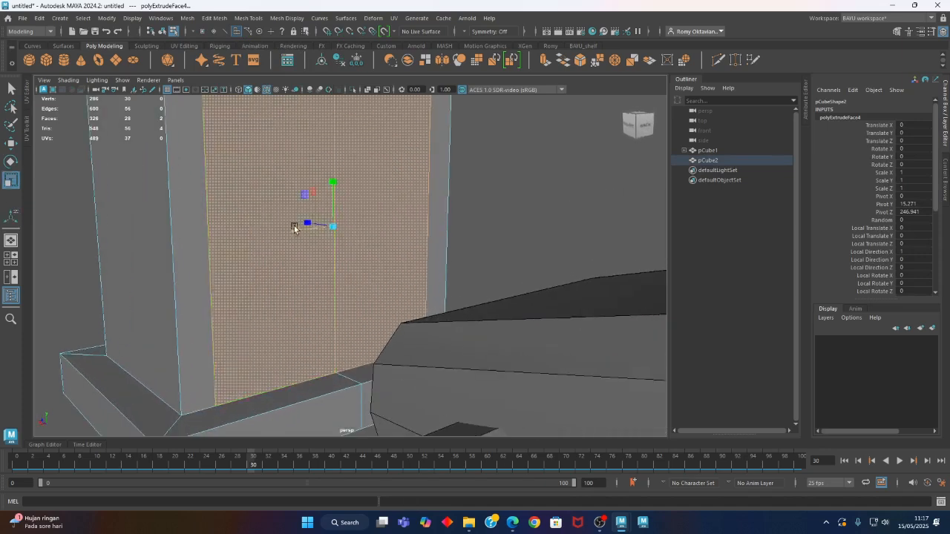
left_click_drag(330, 196, 334, 188)
scroll(493, 189, "down", 3)
Step: Extrude the two framed faces inward with a Local Translate Z of about -0.46
left_click_drag(452, 225, 400, 251, "alt")
key("ctrl+e")
left_click_drag(416, 303, 383, 317, "alt")
scroll(382, 322, "up", 3)
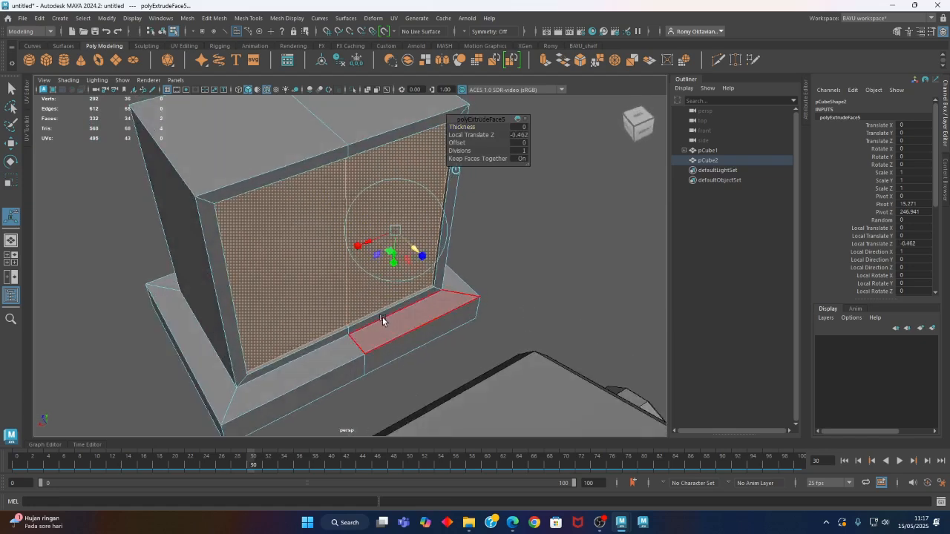
Step: Extrude the two recessed faces outward as separate panels, with Keep Faces Together off and Local Translate Z about 0.72
left_click(527, 279)
left_click_drag(527, 280, 407, 257, "alt")
left_click(390, 238)
left_click(290, 233, "shift")
left_click_drag(290, 234, 232, 208, "alt")
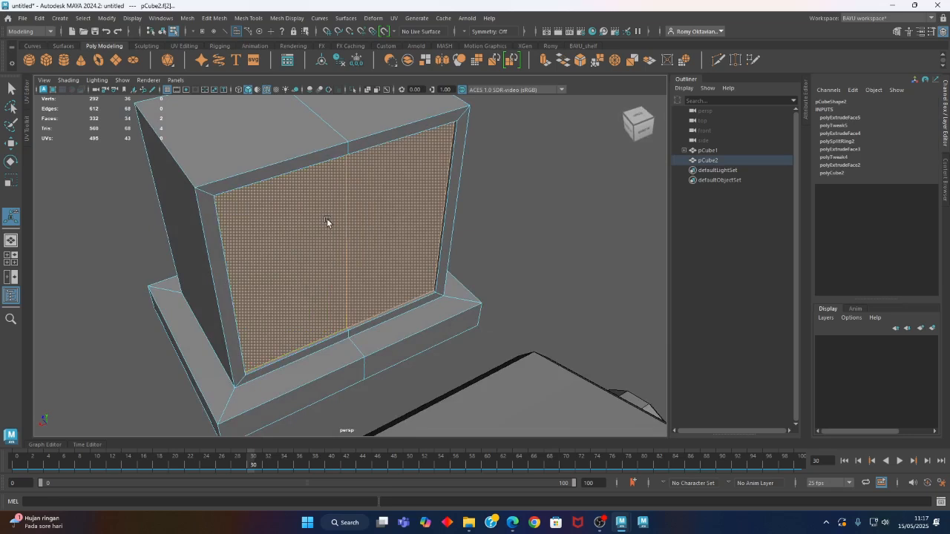
key("ctrl+e")
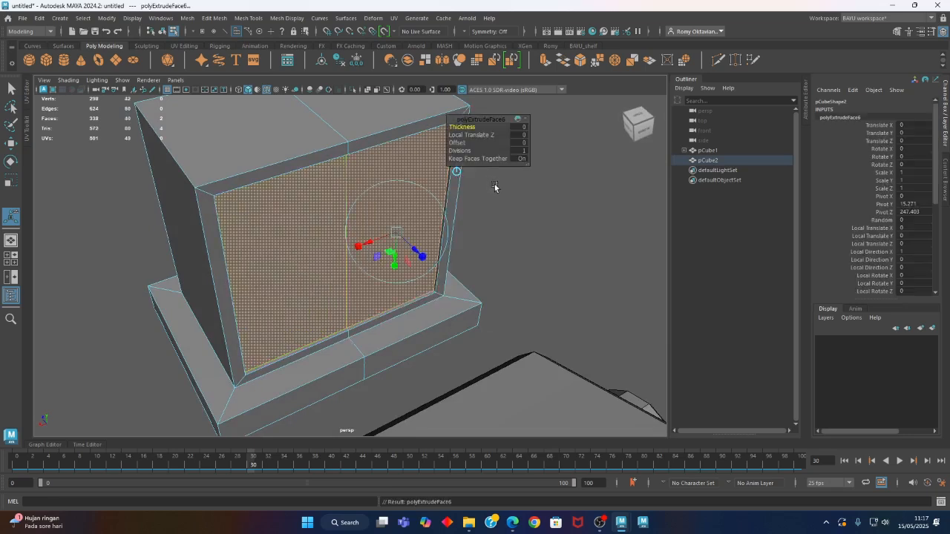
left_click_drag(387, 303, 406, 289, "alt")
left_click_drag(409, 244, 379, 297)
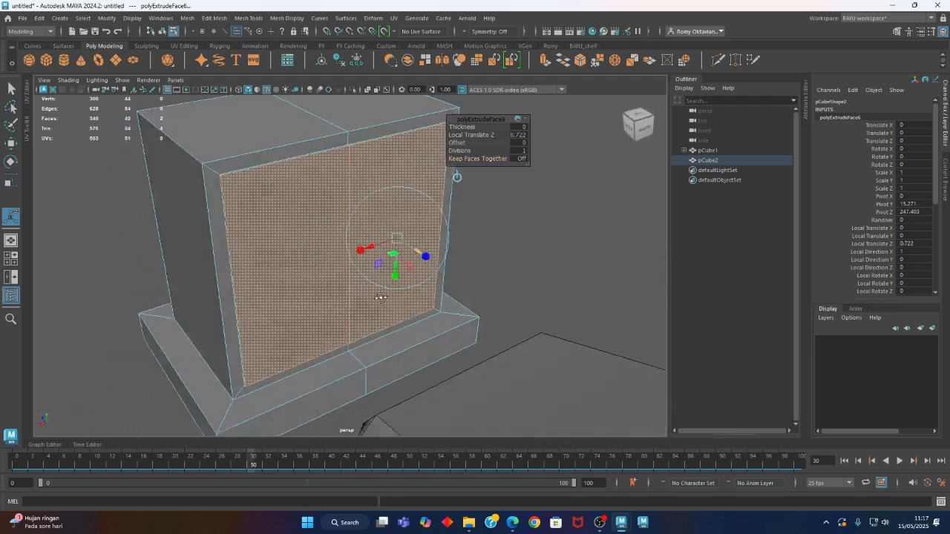
Step: Select the front top and vertical edges of the two raised panels for beveling
scroll(438, 329, "up", 3)
middle_click_drag(432, 269, 425, 297, "alt")
mouse_move(425, 297)
left_mouse_down("alt")
mouse_move(389, 300)
mouse_move(378, 268)
mouse_move(431, 301)
mouse_move(414, 305)
left_mouse_up("alt")
scroll(387, 301, "down", 3)
right_click_drag(414, 305, 261, 302, "alt")
left_click_drag(261, 302, 260, 331, "alt")
right_click_drag(151, 332, 448, 288, "alt")
middle_click_drag(447, 288, 421, 299, "alt")
right_click_drag(492, 219, 517, 223)
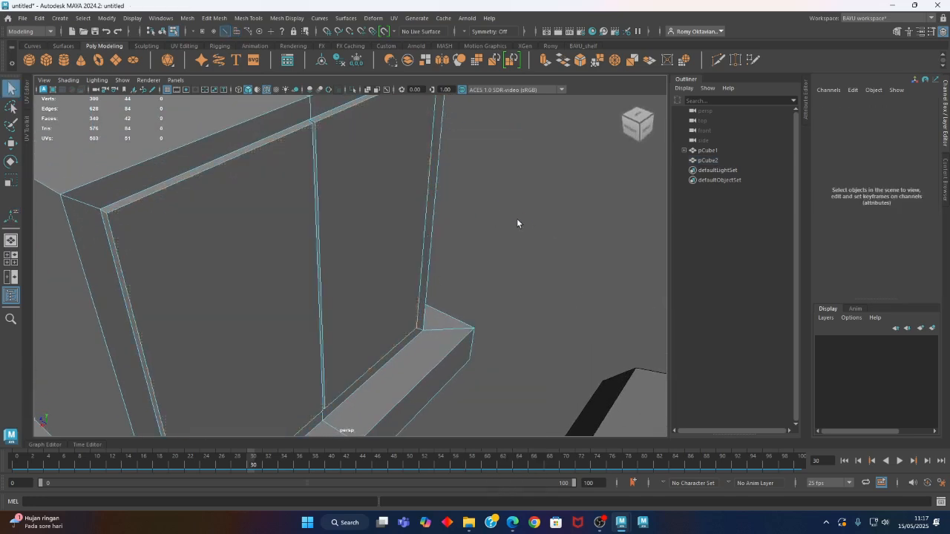
left_click(298, 132)
left_click(326, 115, "shift")
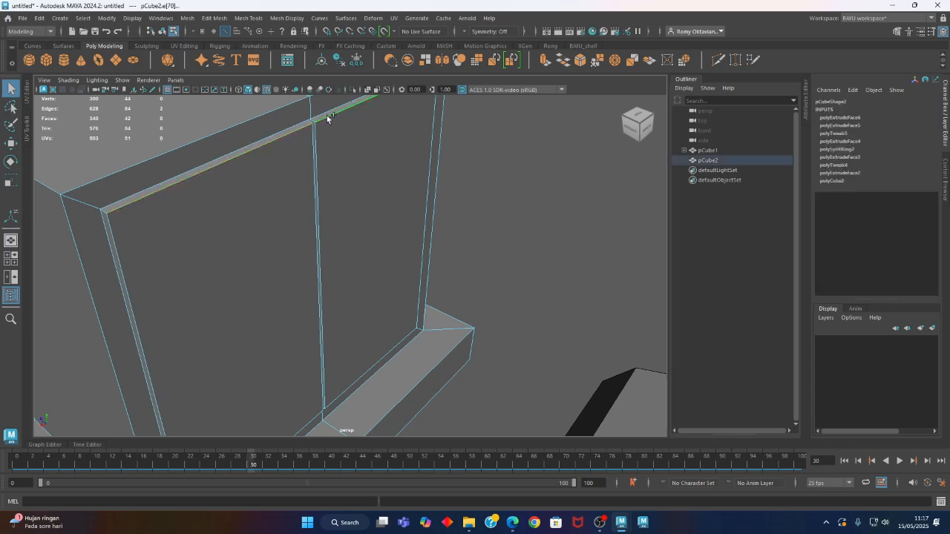
middle_click_drag(219, 284, 247, 236, "alt")
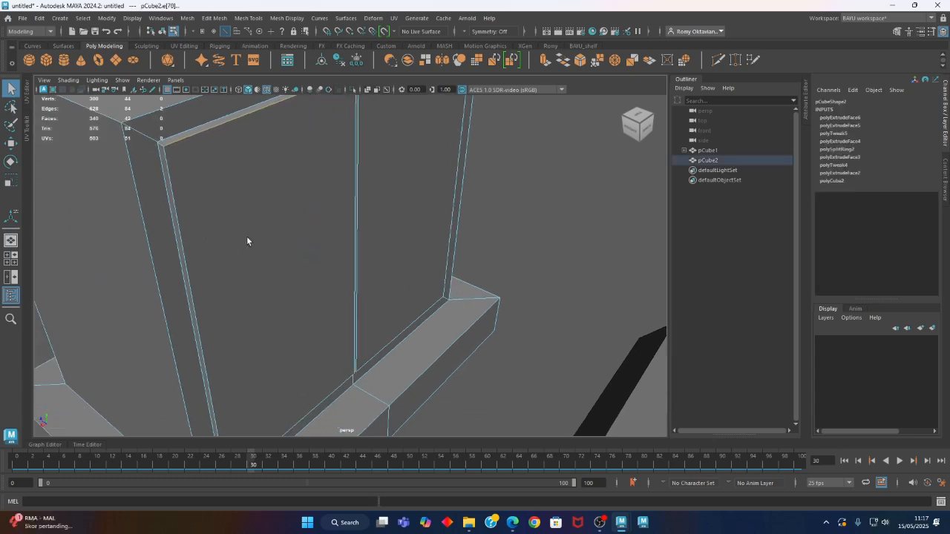
left_click(196, 281, "shift")
left_click(356, 250, "shift")
Step: Add the panels' lower front edges to the selection and bevel all the selected edges with a fraction of 0.05
left_click_drag(502, 229, 293, 277, "alt")
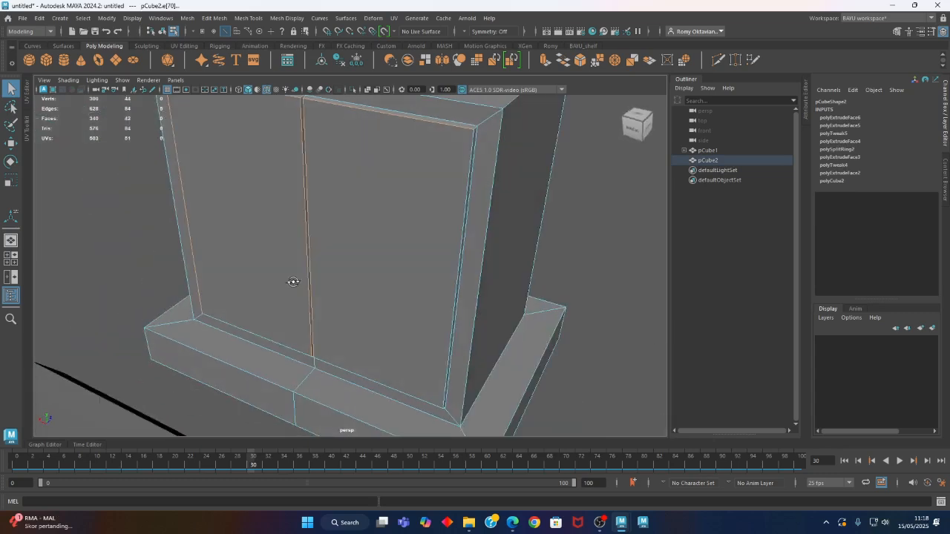
left_click_drag(437, 291, 269, 301, "alt")
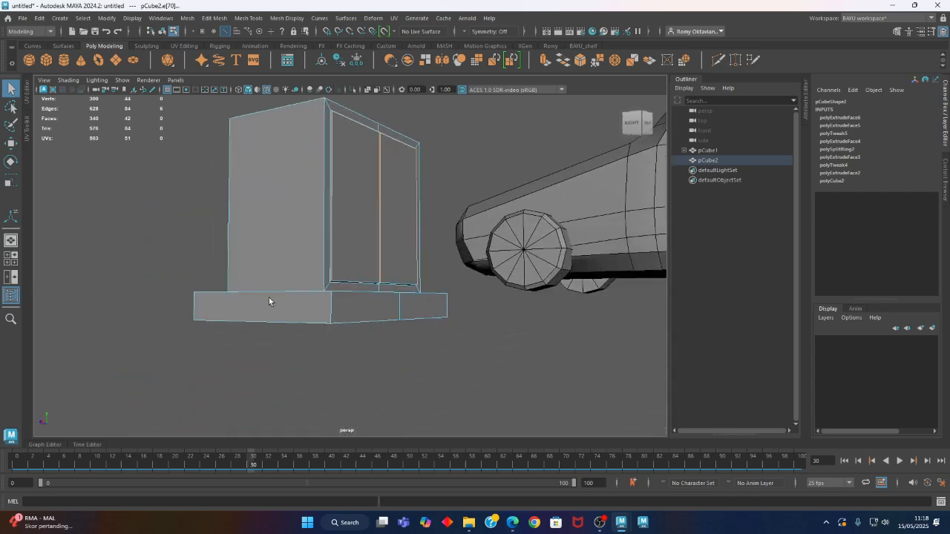
right_click_drag(269, 300, 492, 347, "alt")
left_click(300, 326, "shift")
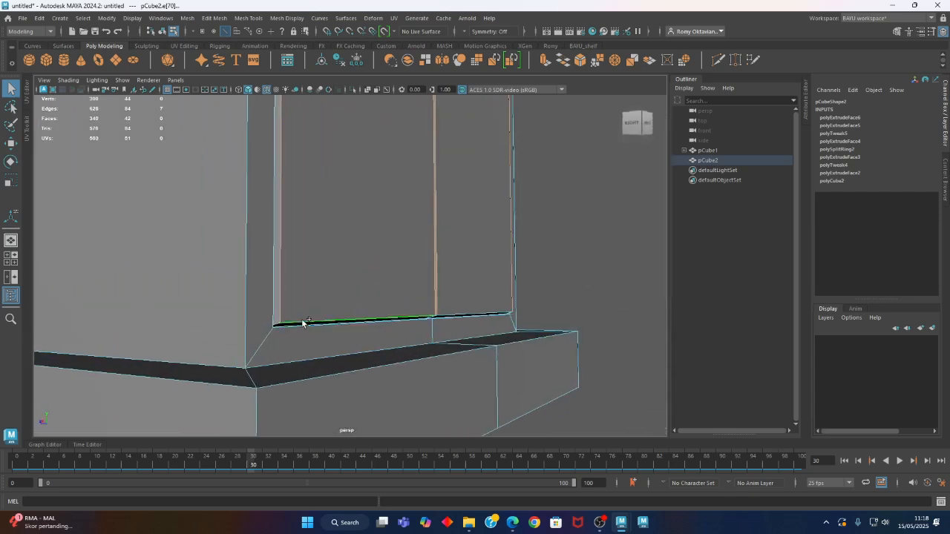
left_click(458, 317, "shift")
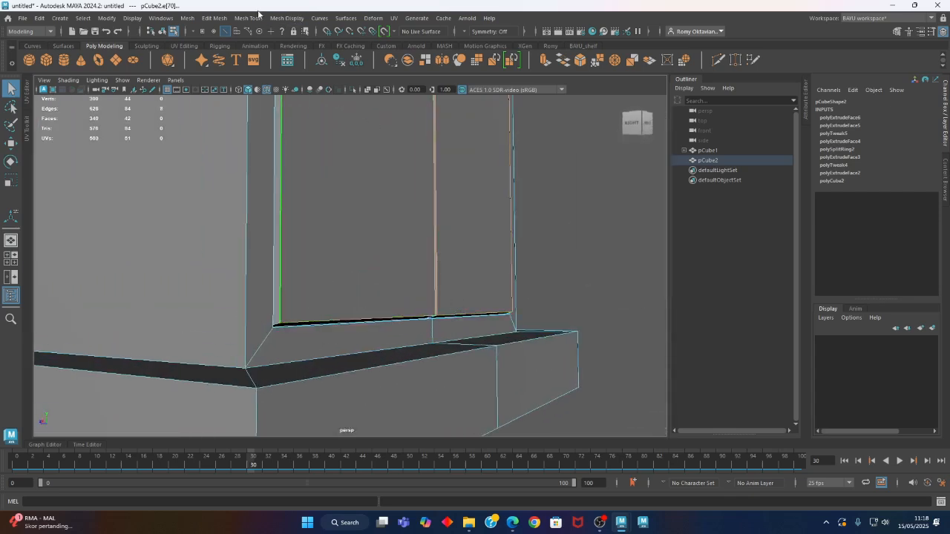
left_click(215, 18)
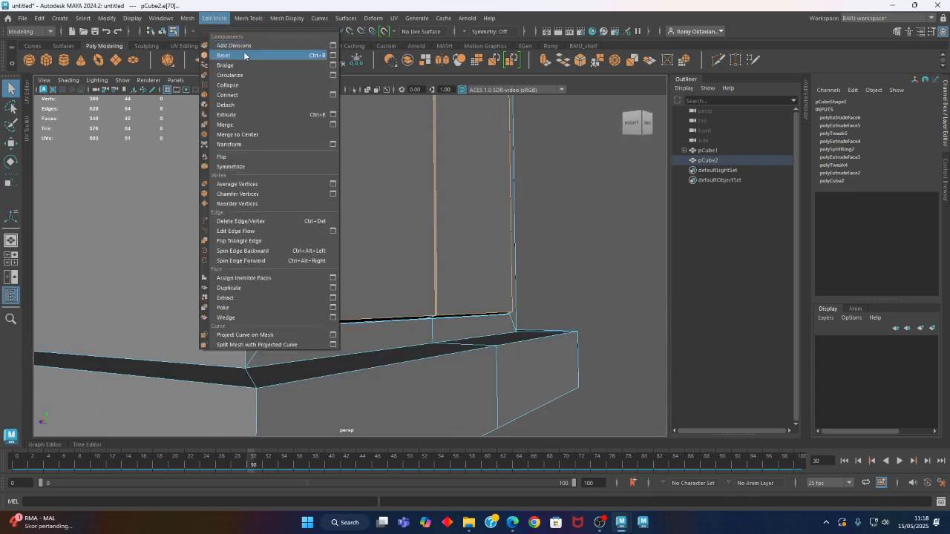
left_click(245, 56)
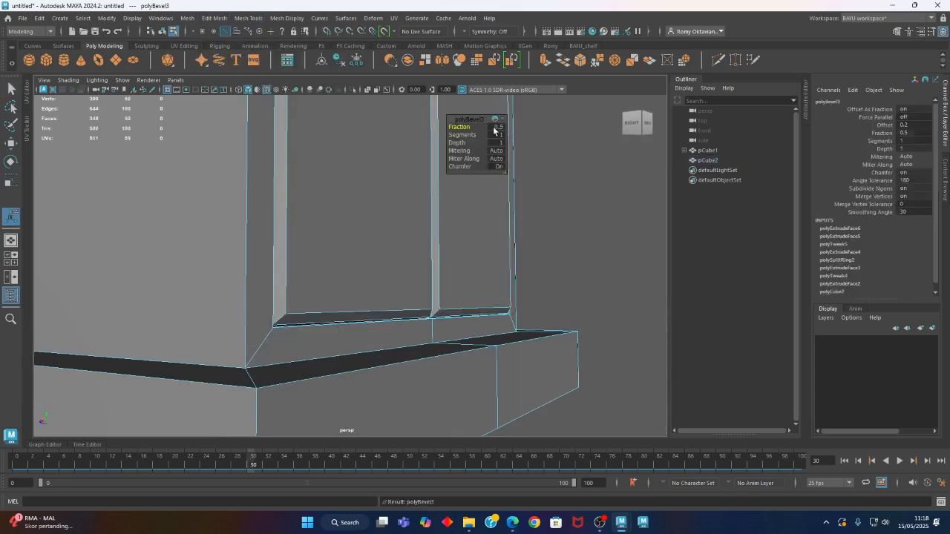
type("2")
key("Return")
left_click_drag(335, 256, 328, 322, "alt")
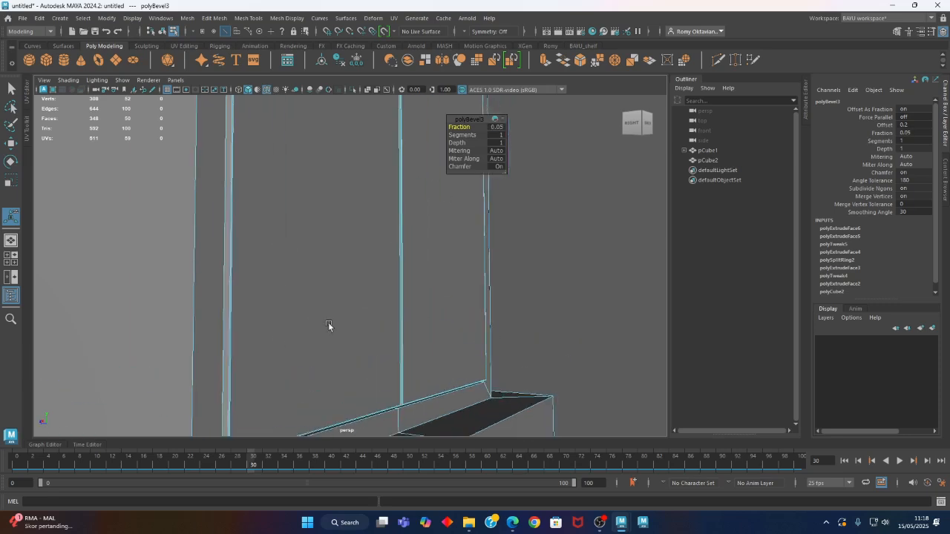
right_click_drag(328, 322, 215, 257, "alt")
mouse_move(215, 257)
left_mouse_down("alt")
mouse_move(216, 271)
mouse_move(201, 261)
left_mouse_up("alt")
middle_click_drag(201, 260, 201, 275, "alt")
right_click_drag(80, 186, 88, 156)
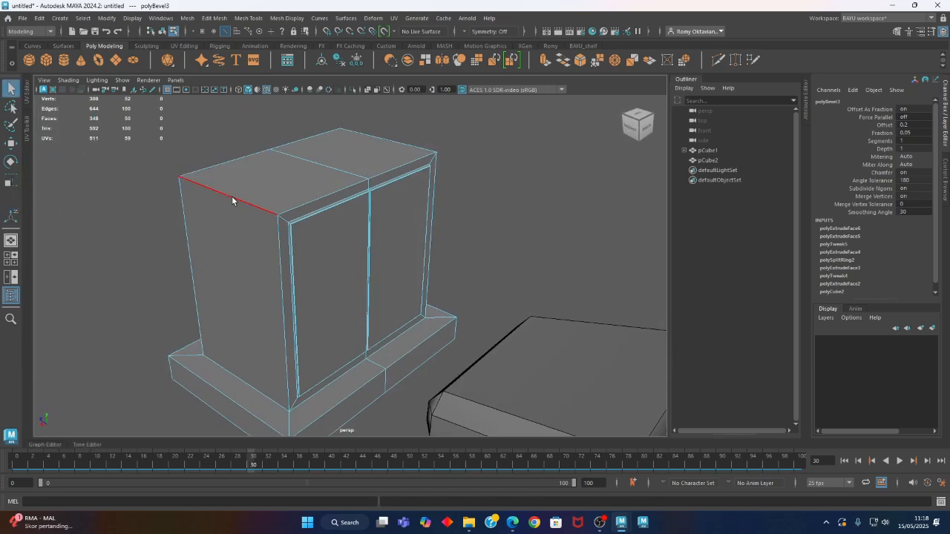
Step: Select the outer top and vertical edges of the box's upper body above the plinth
left_click(232, 196)
left_click(282, 245, "shift")
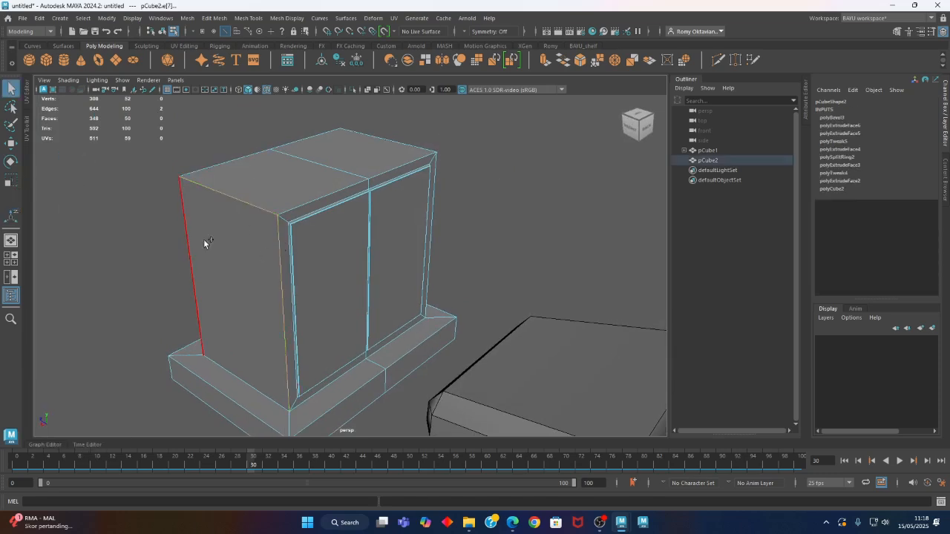
left_click(297, 204, "shift")
left_click(403, 167, "shift")
left_click_drag(517, 270, 398, 248, "alt")
left_click(475, 228, "shift")
left_click_drag(476, 229, 320, 296, "alt")
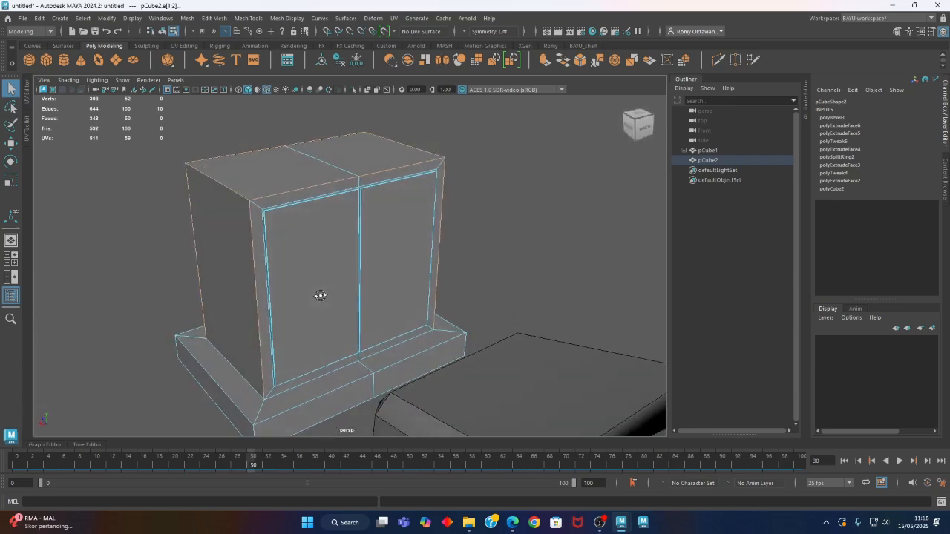
Step: Bevel the selected outer edges with a fraction of 0.2 and return to object mode
left_click(208, 19)
left_click(232, 55)
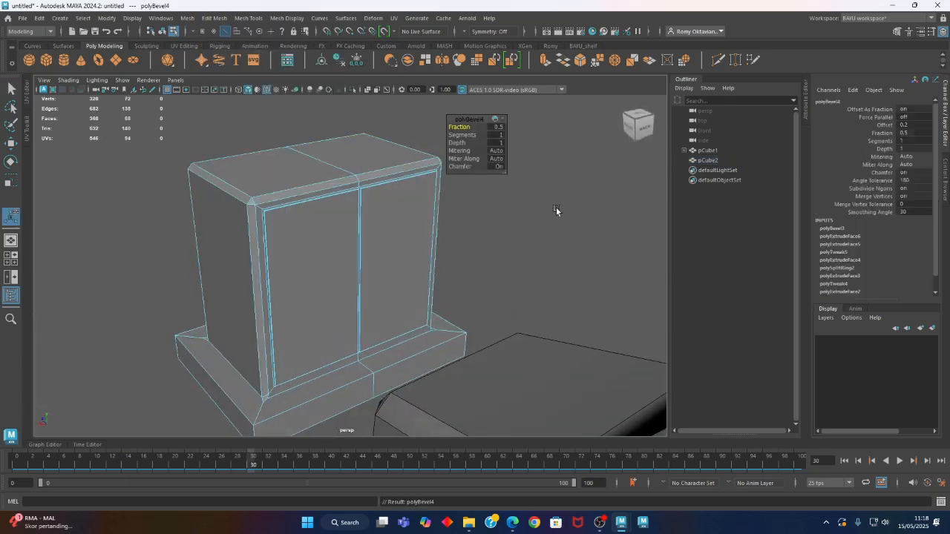
type("0.1")
key("Return")
left_click_drag(230, 253, 254, 245, "alt")
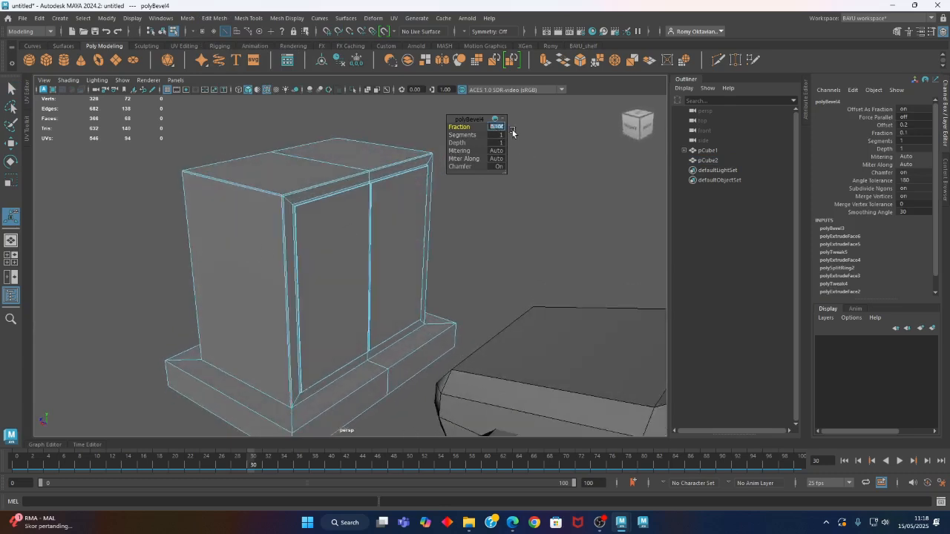
key("Return")
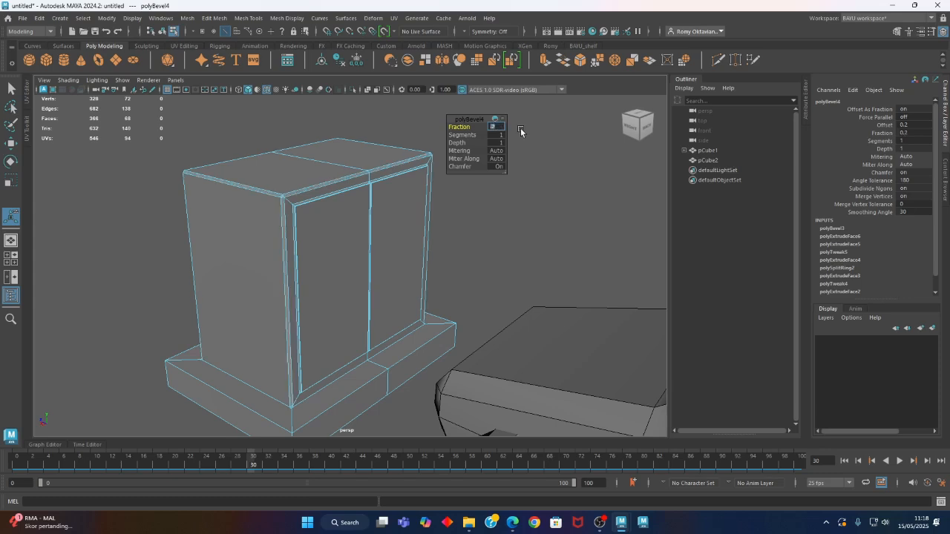
right_click_drag(580, 133, 590, 170)
Step: Set the box's wireframe color to black
left_click_drag(590, 170, 335, 248, "alt")
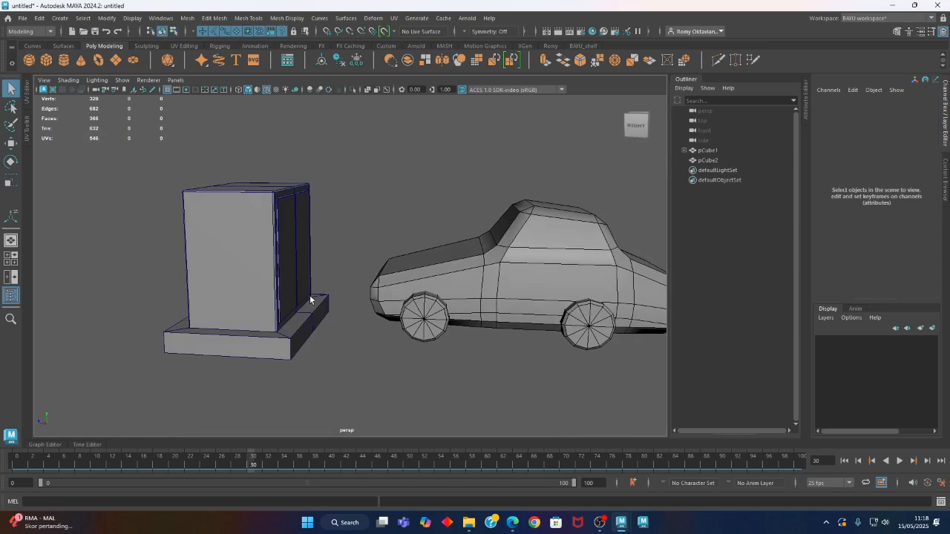
left_click_drag(314, 303, 377, 377, "alt")
right_click_drag(377, 377, 213, 354, "alt")
left_click_drag(212, 354, 263, 303, "alt")
right_click_drag(263, 303, 468, 368, "alt")
left_click_drag(467, 368, 265, 328, "alt")
left_click(148, 286)
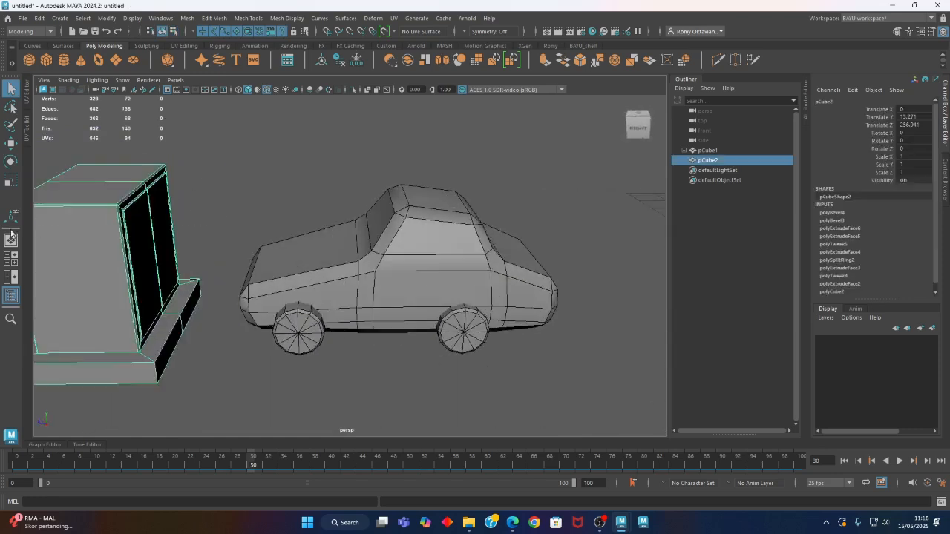
left_click(132, 18)
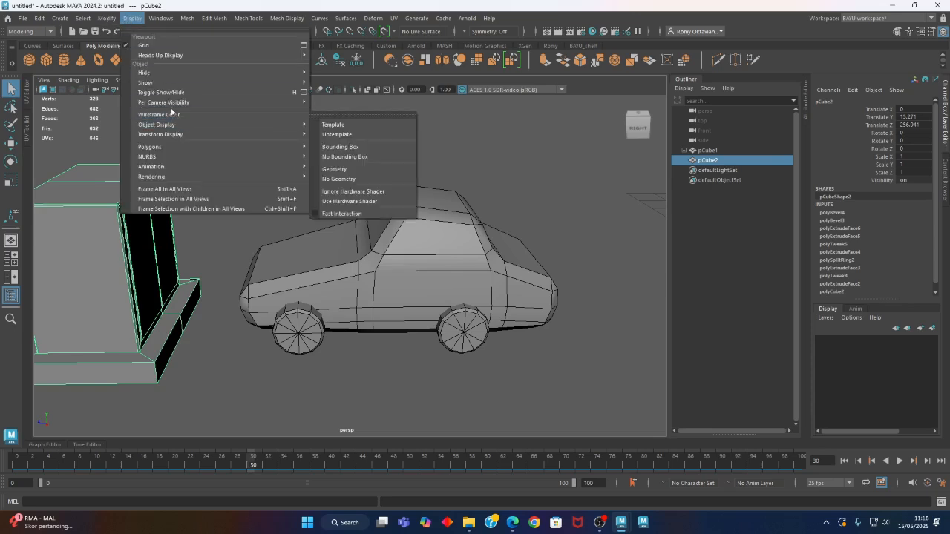
left_click(170, 115)
left_click(223, 215)
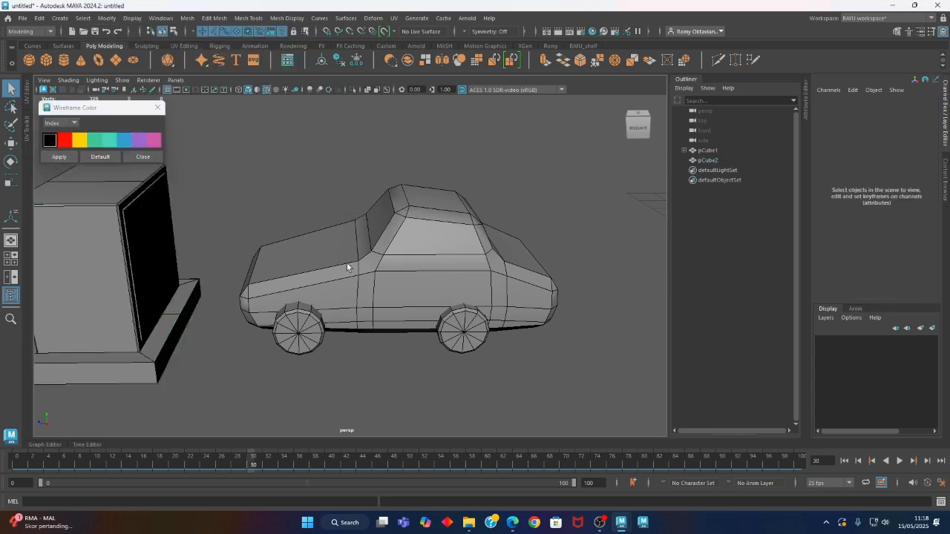
Step: Play back the animation and compare frames 32 and 30 to check the gap between the stopped car and the box
scroll(464, 294, "down", 5)
left_click_drag(415, 326, 371, 350, "alt")
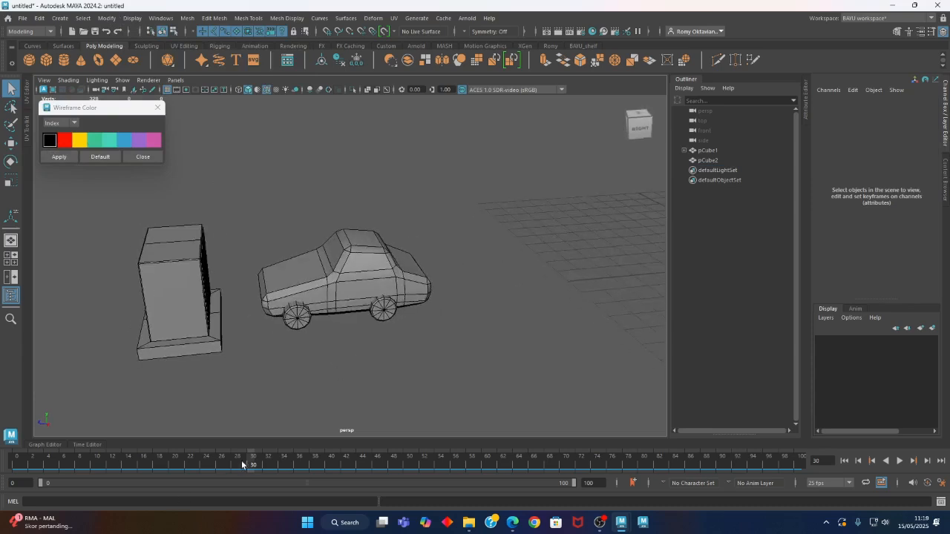
key("alt+v")
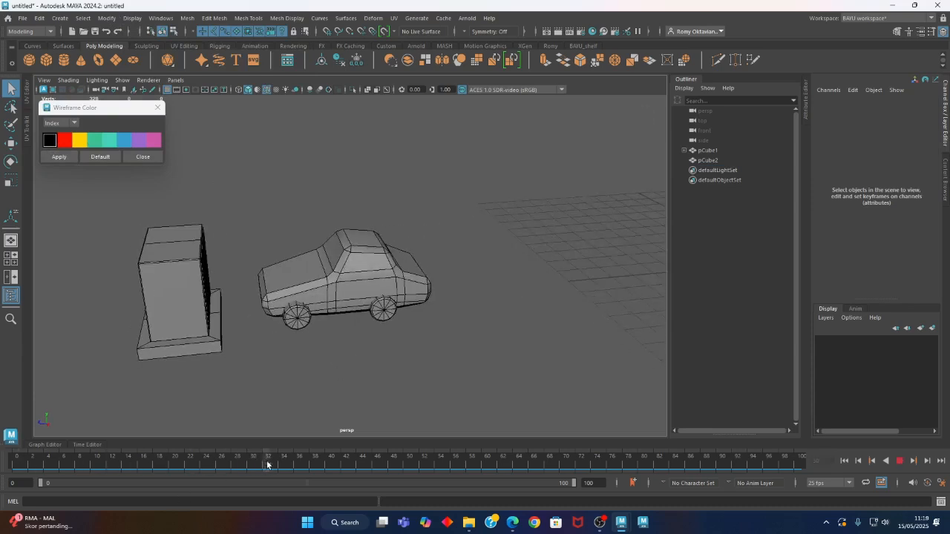
left_click(268, 465)
left_click(173, 345)
left_click_drag(275, 397, 247, 402, "alt")
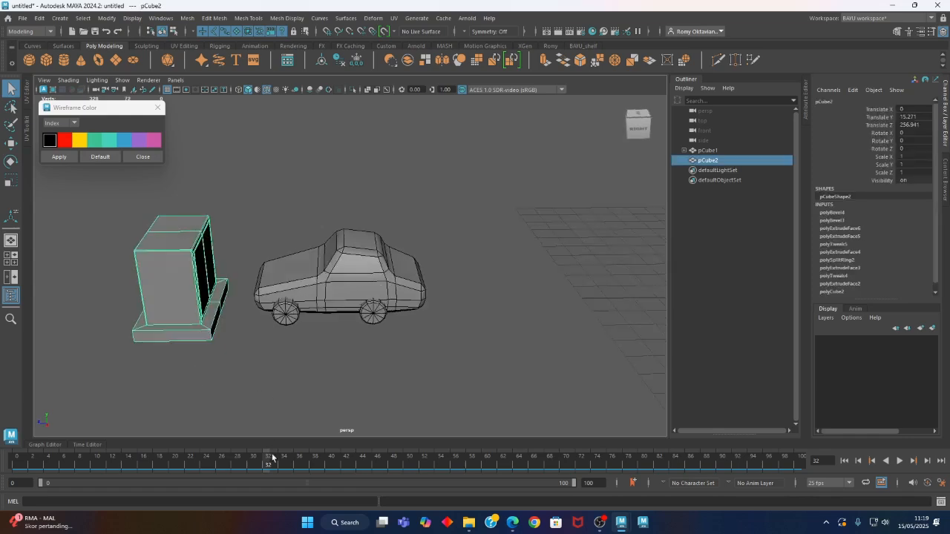
left_click(338, 282)
left_click_drag(302, 384, 271, 392, "alt")
left_click_drag(267, 467, 252, 467)
Step: Move the box toward the stopped car to about Translate Z 237 and raise it to about Translate Y 20
left_click_drag(196, 361, 250, 349, "alt")
left_click(208, 335)
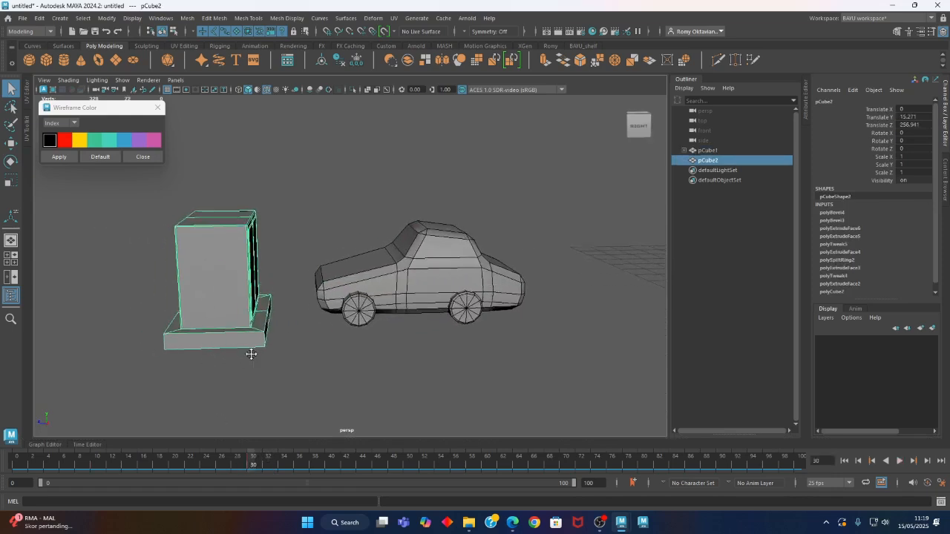
key("w")
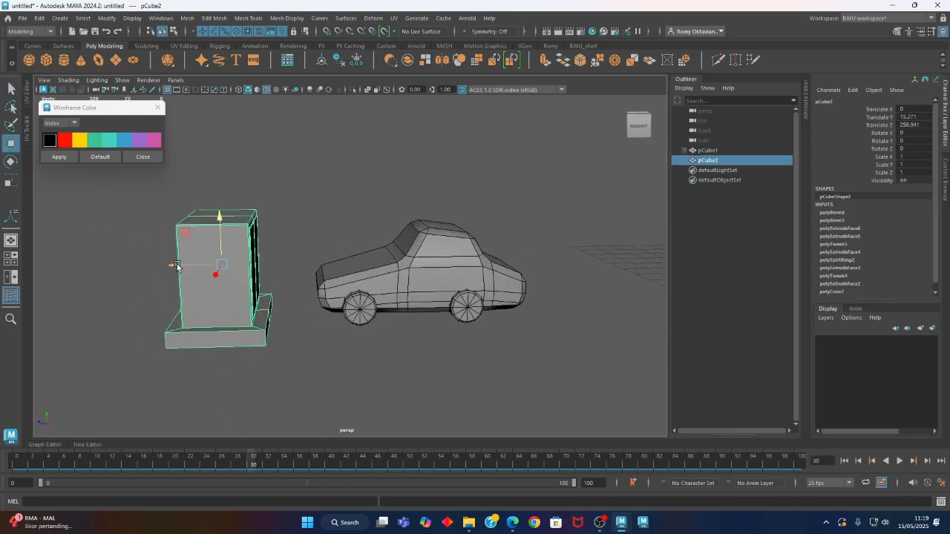
left_click_drag(188, 310, 225, 350, "alt")
key("e")
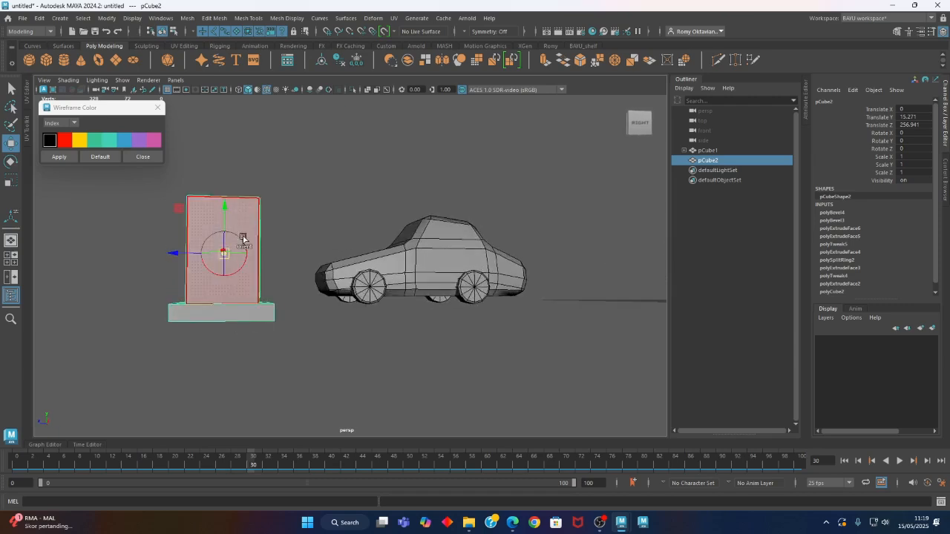
left_click_drag(223, 207, 288, 406)
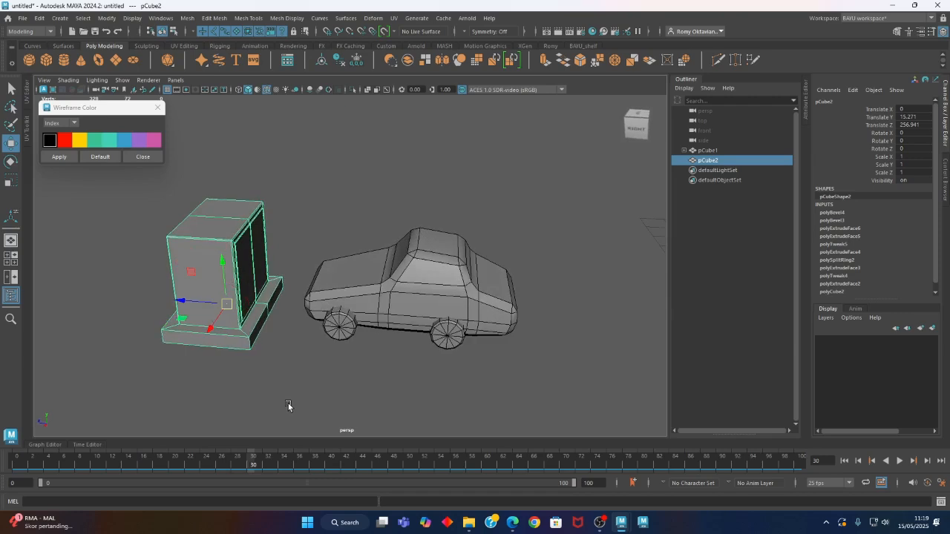
left_click_drag(184, 307, 338, 363)
left_click_drag(285, 289, 289, 273)
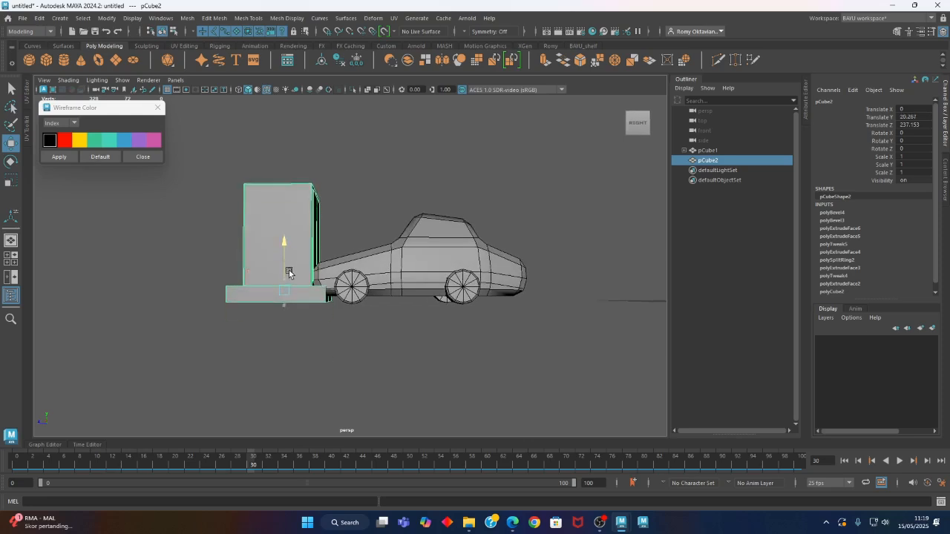
mouse_move(346, 379)
left_mouse_down("alt")
mouse_move(355, 388)
mouse_move(325, 396)
mouse_move(349, 386)
mouse_move(335, 389)
left_mouse_up("alt")
left_click(335, 387)
Step: Play the animation to check how the car meets the box and close the wireframe color settings
key("alt+v")
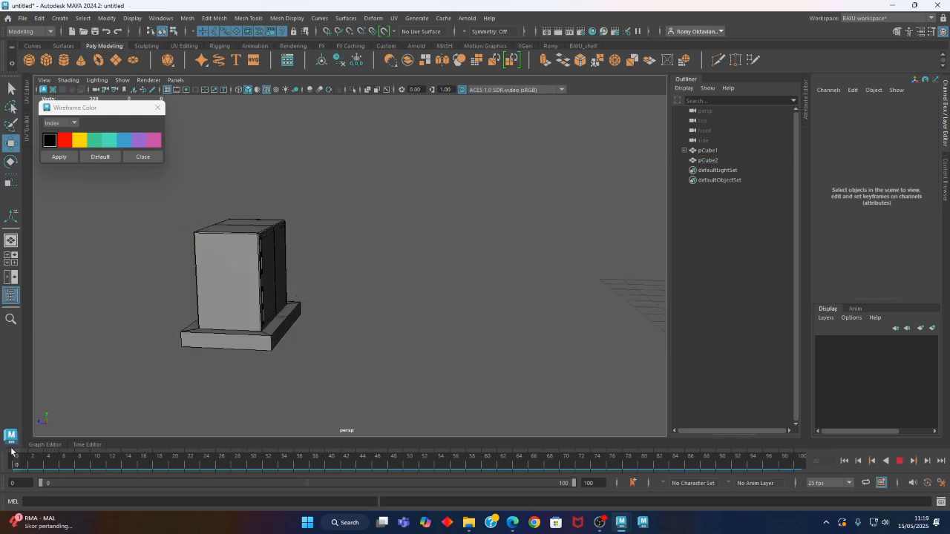
key("alt+v")
mouse_move(321, 386)
left_mouse_down("alt")
mouse_move(195, 354)
mouse_move(270, 389)
mouse_move(328, 398)
left_mouse_up("alt")
left_click(143, 157)
left_click_drag(230, 289, 328, 384, "alt")
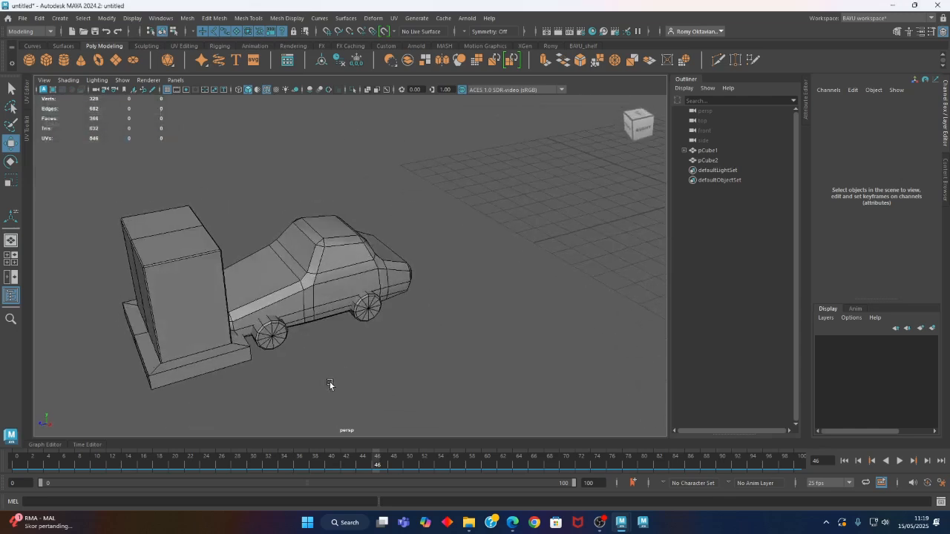
Step: Select the car, scrub its motion up to frame 30 and play it back from the start
left_click(320, 289)
left_click_drag(321, 289, 293, 335, "alt")
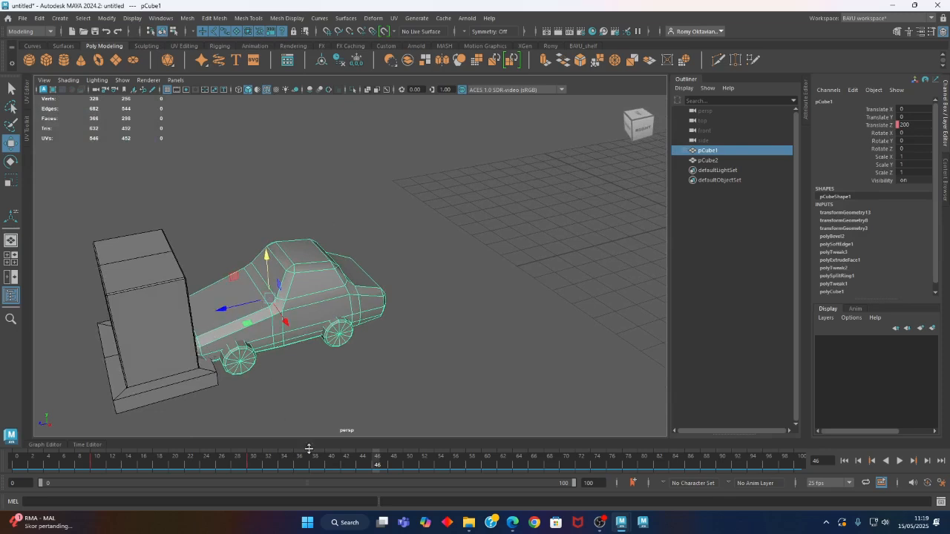
left_click_drag(141, 474, 252, 478)
left_click_drag(287, 380, 287, 376, "alt")
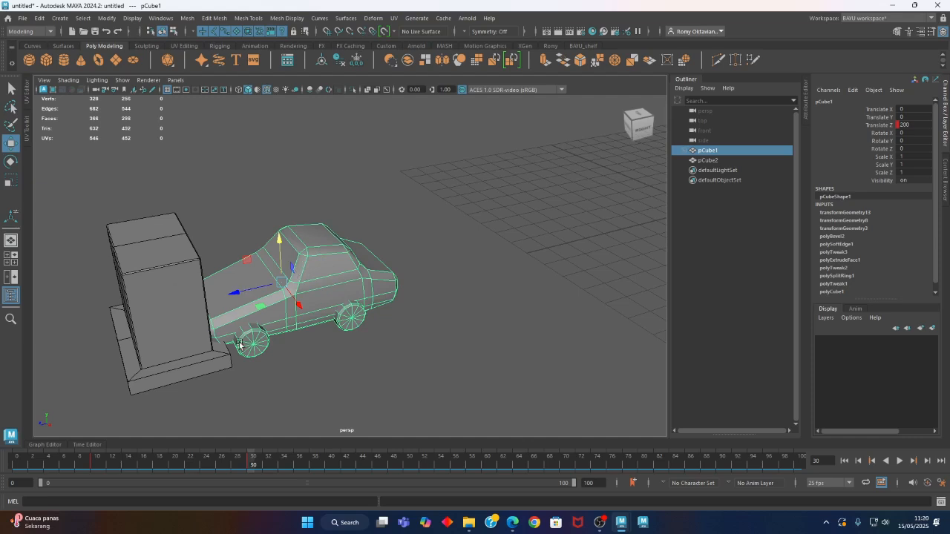
key("alt+v")
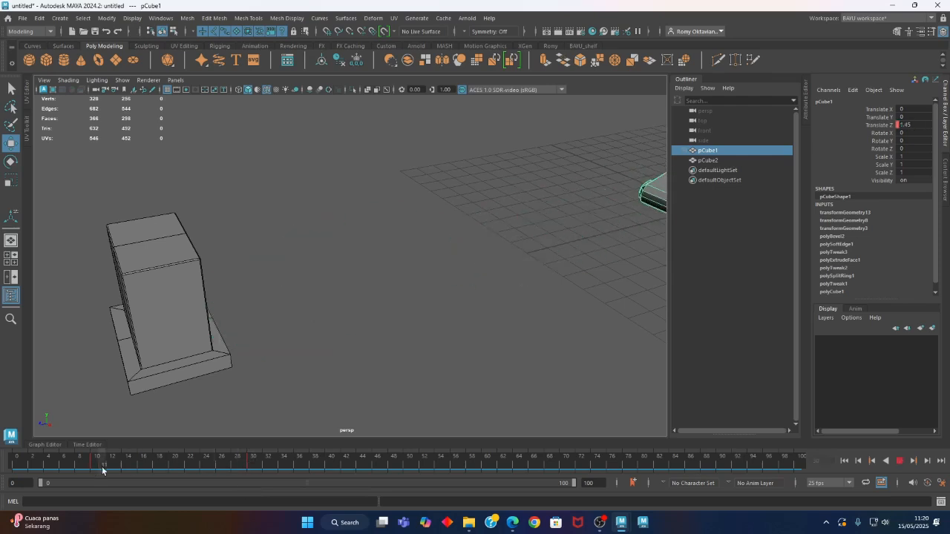
key("alt+v")
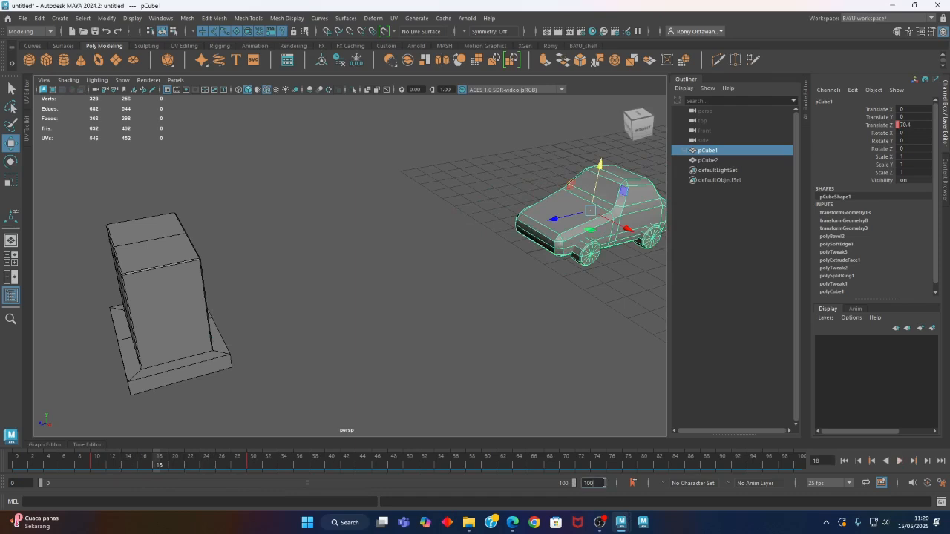
Step: Shorten the playback range to end at frame 50 and preview the looping car animation
left_click_drag(570, 487, 314, 489)
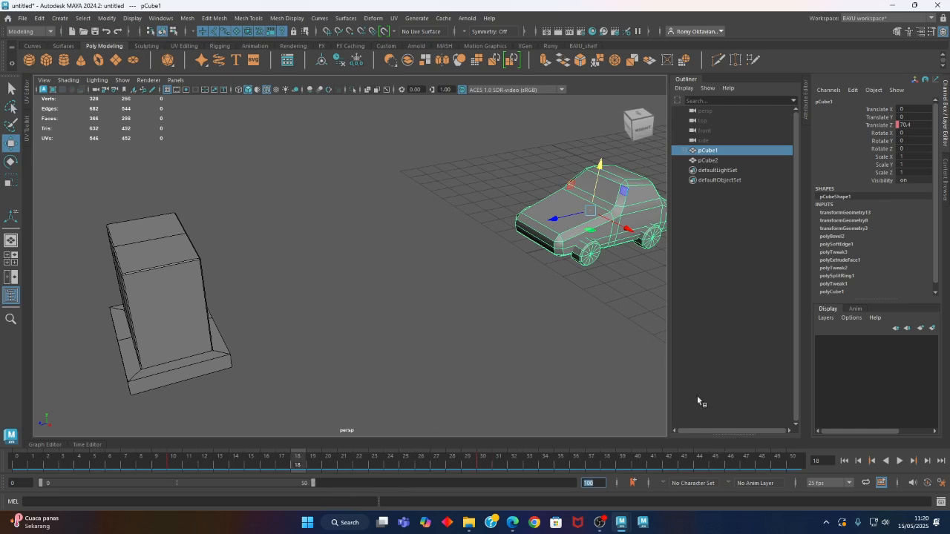
left_click(900, 462)
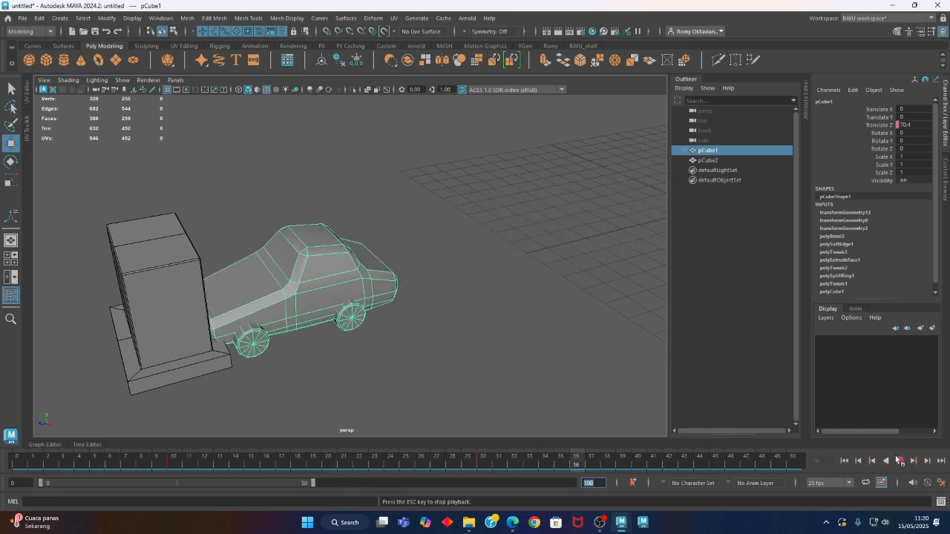
scroll(320, 295, "up", 3)
scroll(337, 316, "down", 3)
left_click_drag(337, 315, 400, 323, "alt")
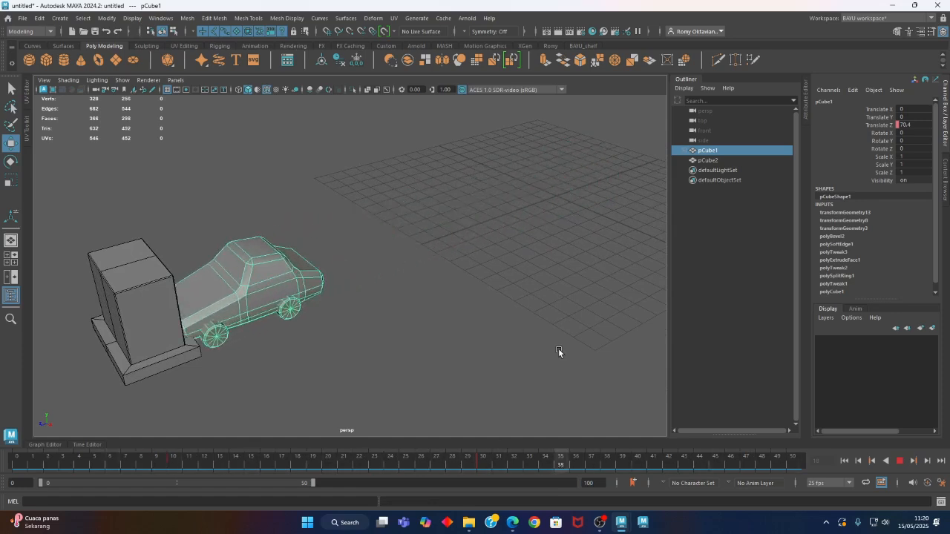
left_click(901, 461)
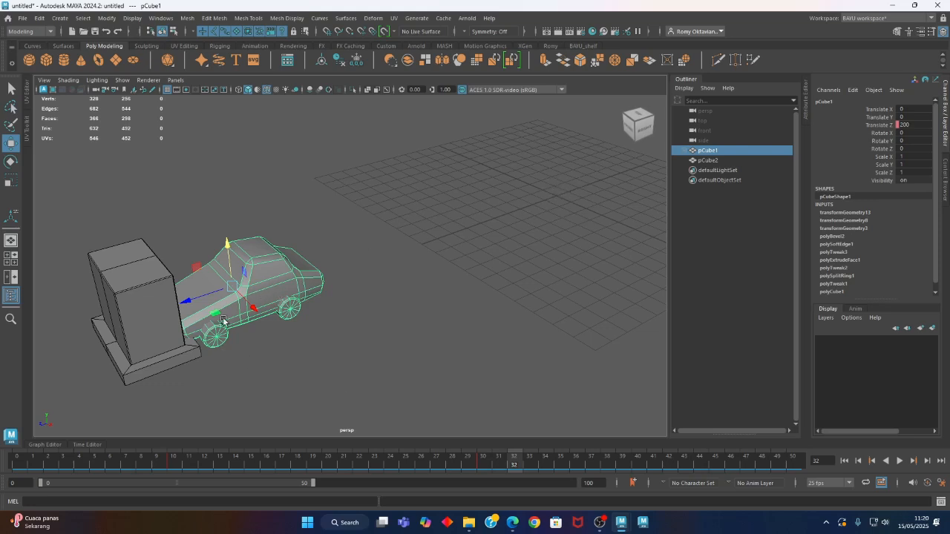
Step: Open the Graph Editor and give both Translate Z keys of the car linear tangents
left_click(46, 445)
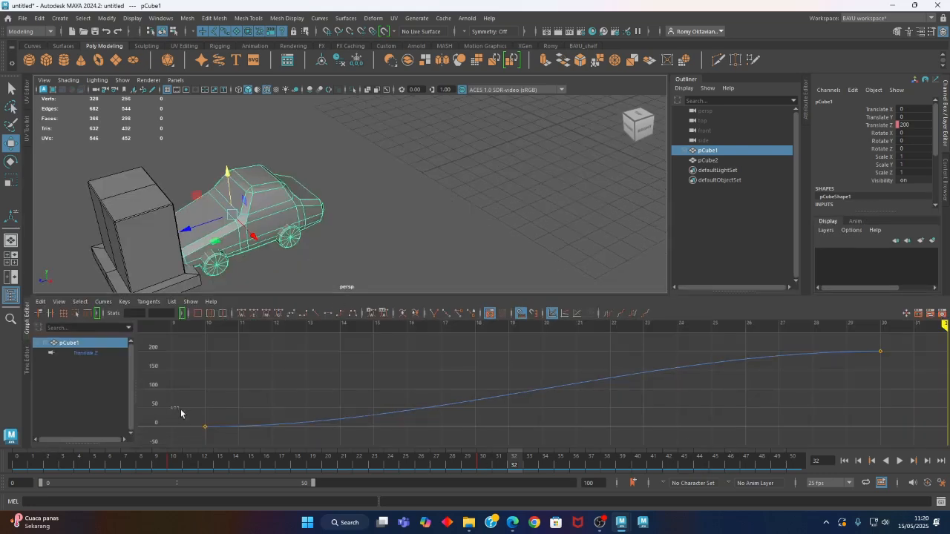
left_click_drag(180, 409, 223, 436)
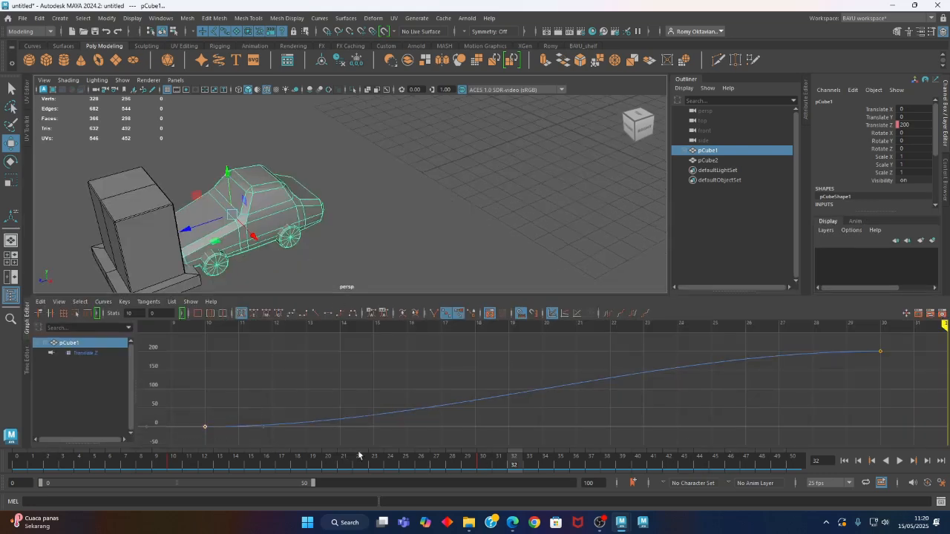
left_click_drag(922, 343, 177, 442)
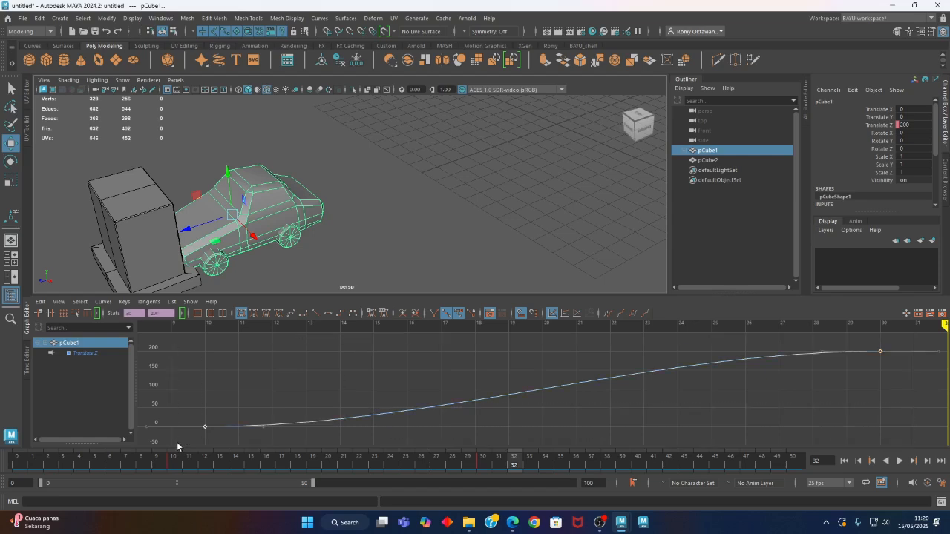
left_click(315, 313)
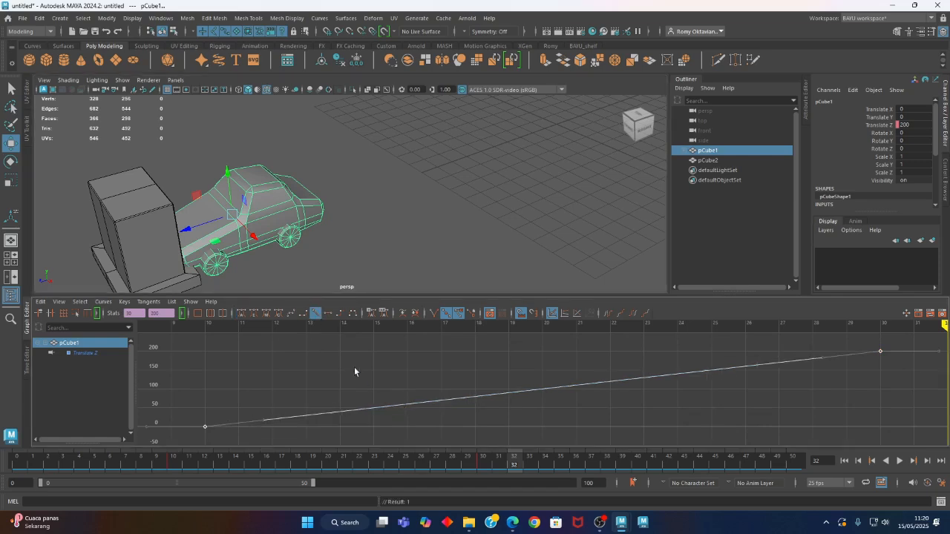
Step: Preview the motion and try spline tangents on both Translate Z keys before setting them to flat tangents
left_click(899, 461)
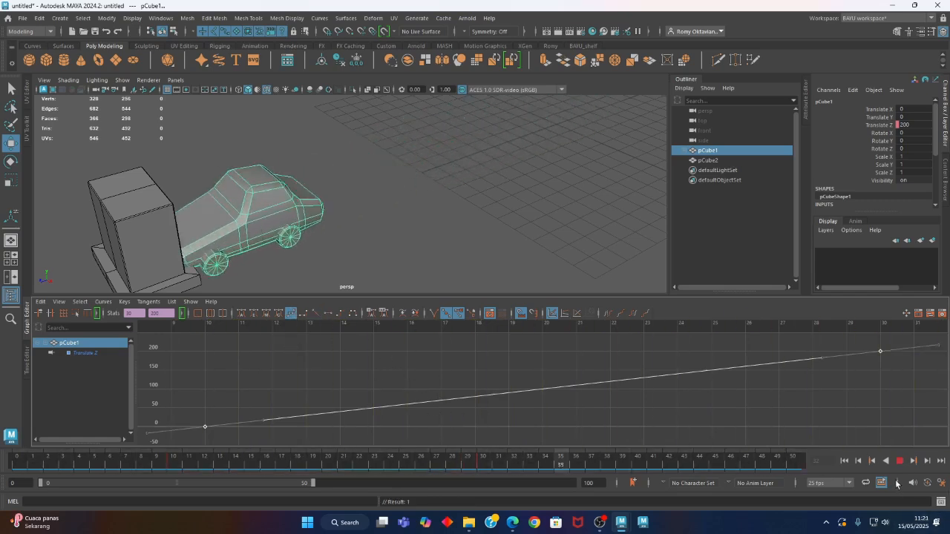
left_click(900, 461)
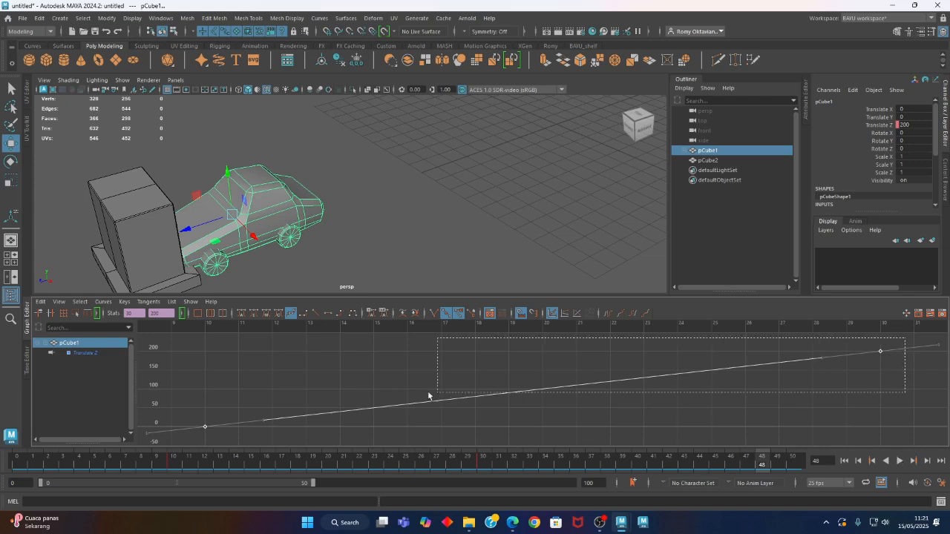
left_click(290, 313)
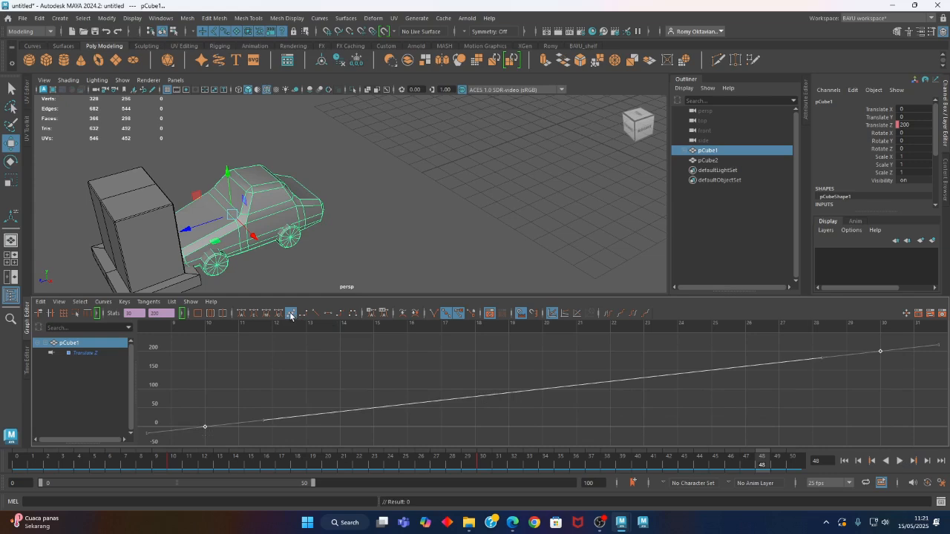
left_click(329, 314)
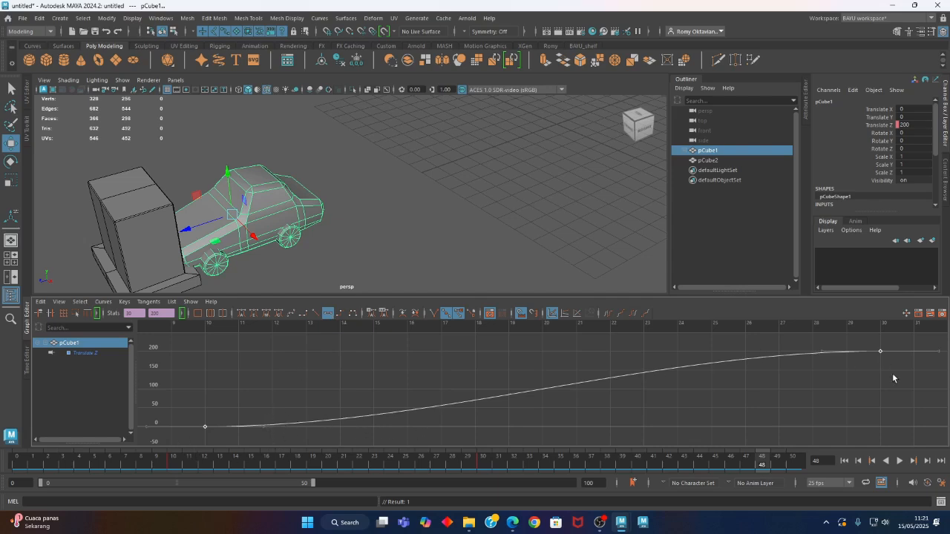
Step: Steepen the outgoing tangent of the car's Translate Z key at frame 10 so it starts fast, and preview the motion
left_click(898, 461)
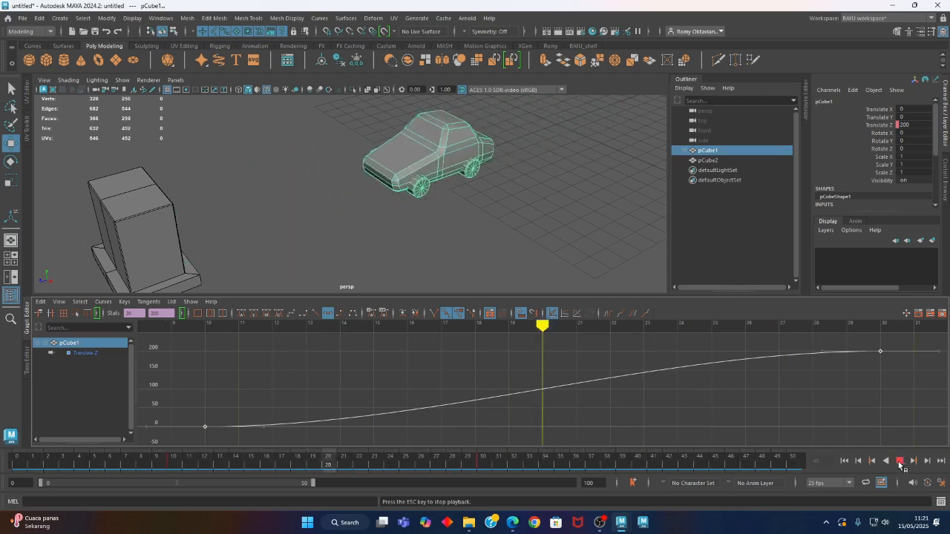
key("Escape")
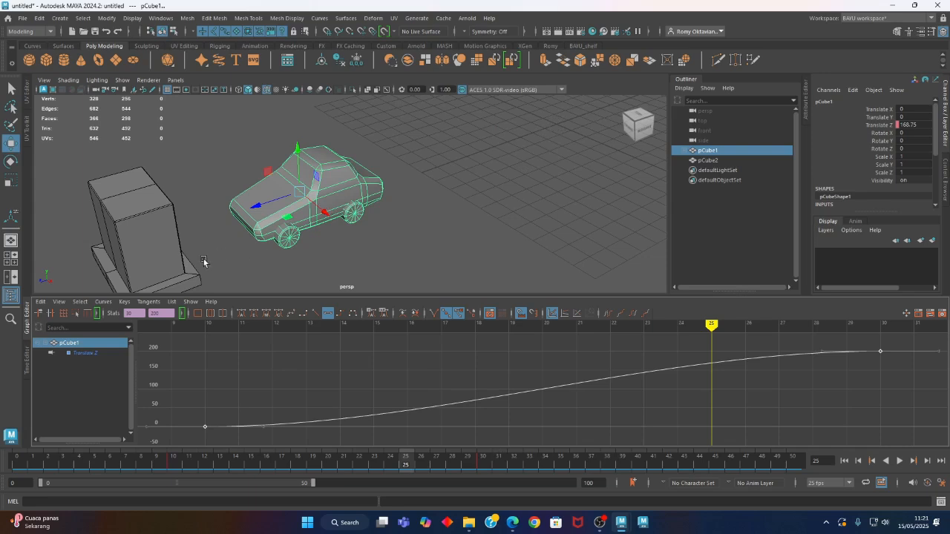
left_click_drag(290, 385, 178, 438)
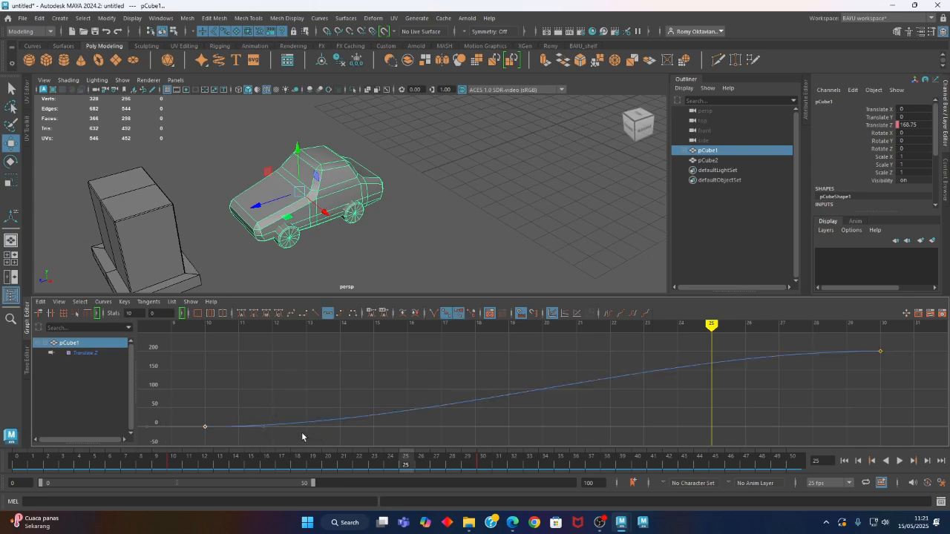
left_click_drag(187, 409, 233, 441)
left_click_drag(248, 416, 286, 438)
left_click_drag(202, 425, 264, 390)
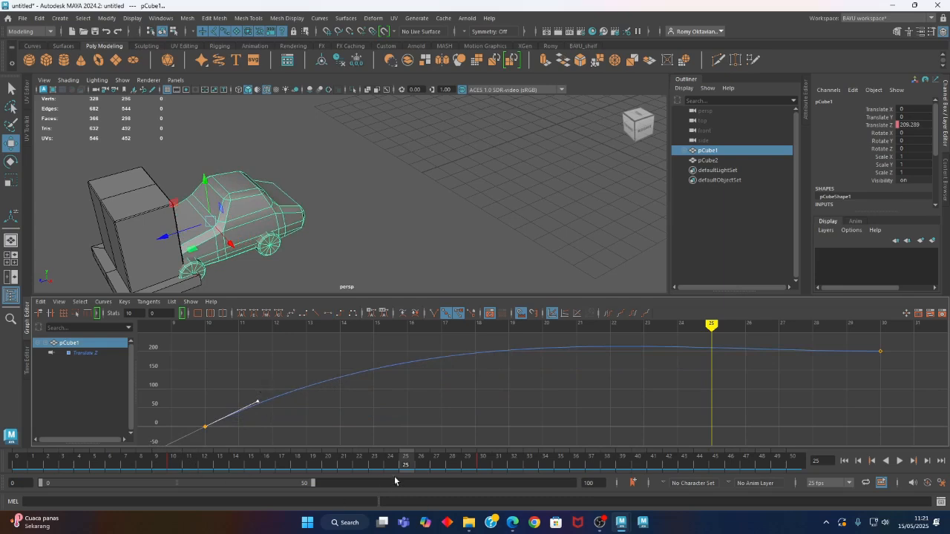
key("alt+v")
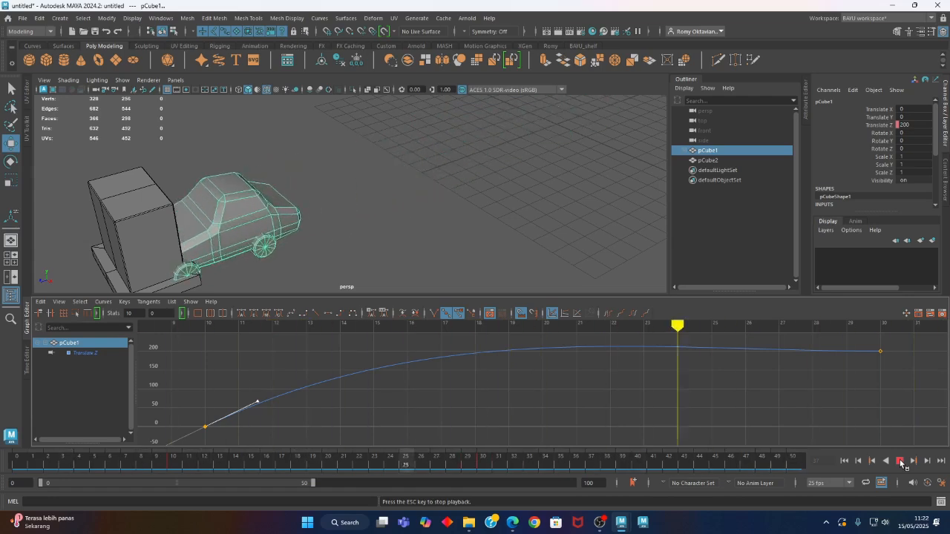
left_click(901, 461)
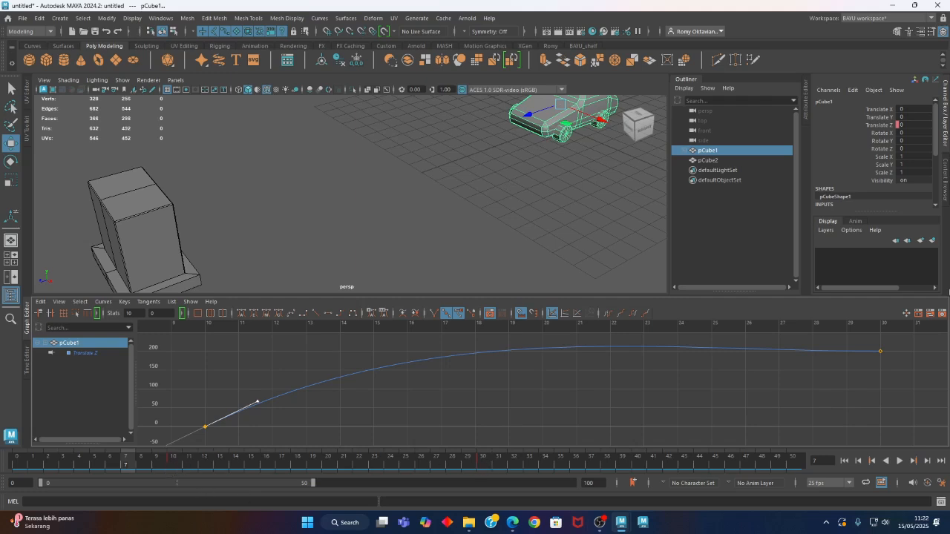
Step: Move the car's last Translate Z key to frame 25 and play the animation
left_click(881, 351)
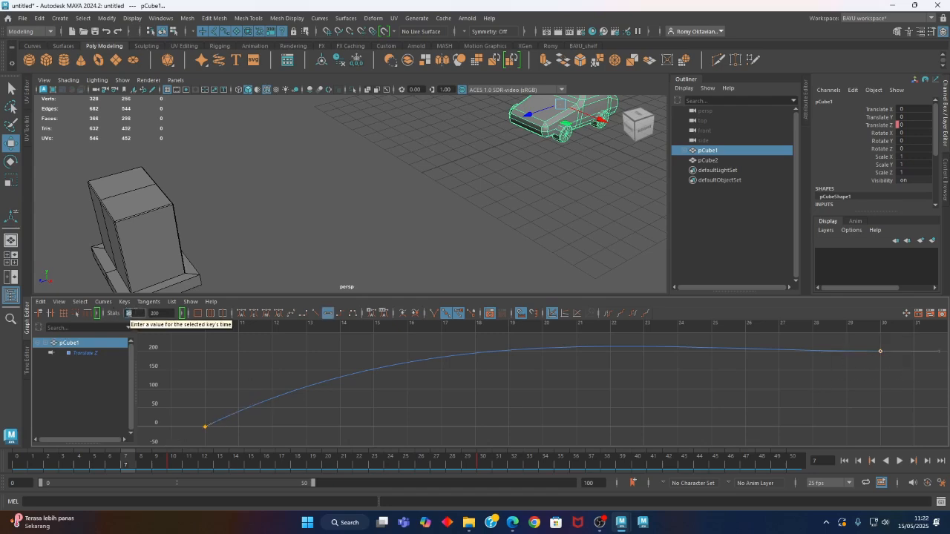
left_click(128, 313)
type("25")
key("Return")
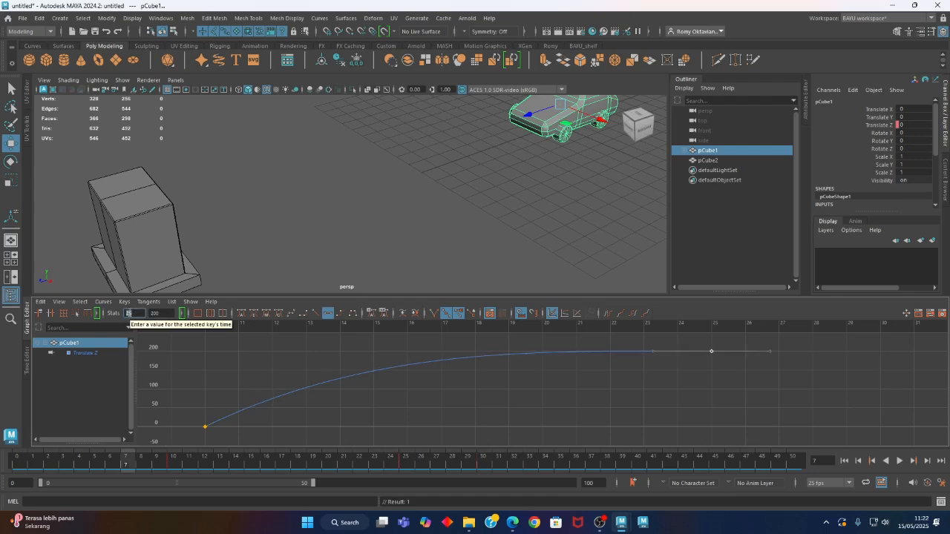
left_click(859, 461)
left_click(900, 461)
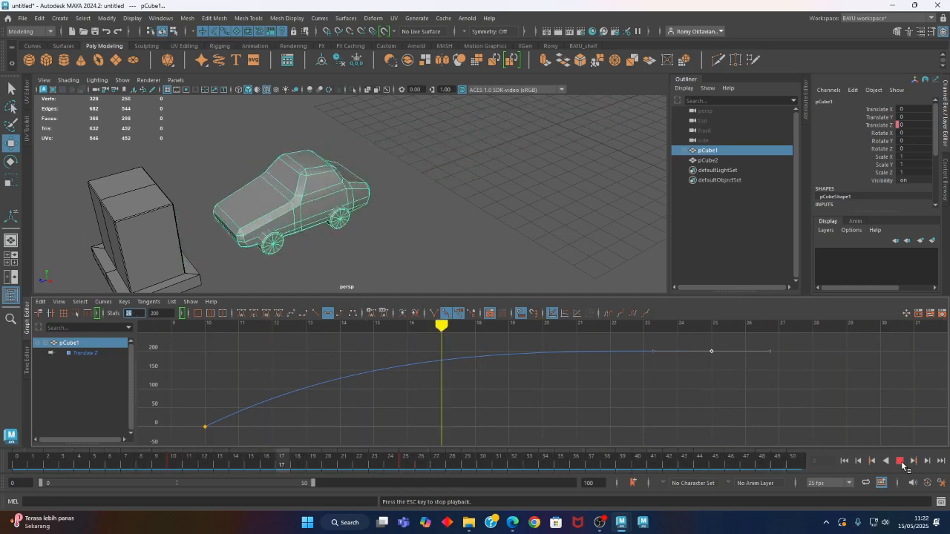
left_click(901, 461)
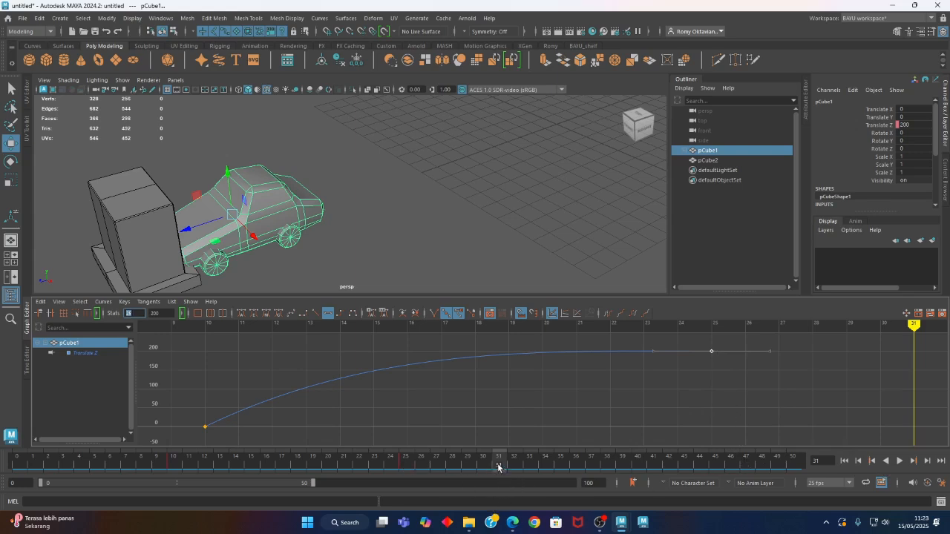
Step: Key the car's Translate Z at 200 on frame 35 to hold it against the box
left_click_drag(497, 468, 567, 472)
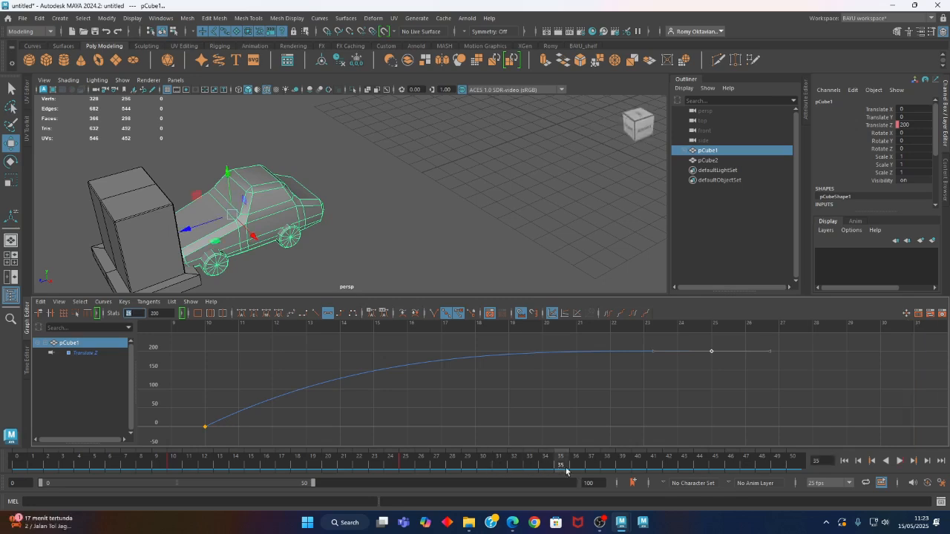
right_click(862, 122)
left_click(863, 144)
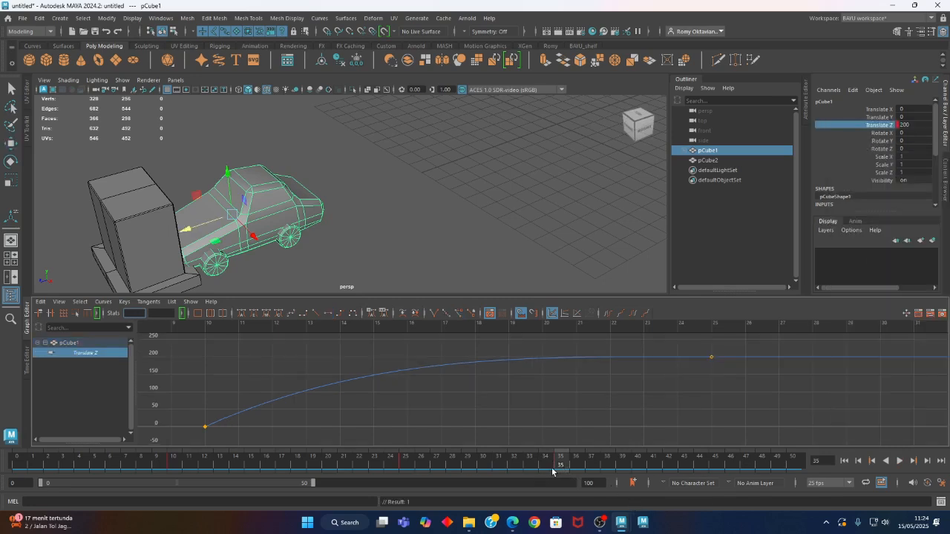
Step: Back the car away to Translate Z 180 on frame 40, key that channel and play the animation from the start
left_click_drag(559, 466, 636, 466)
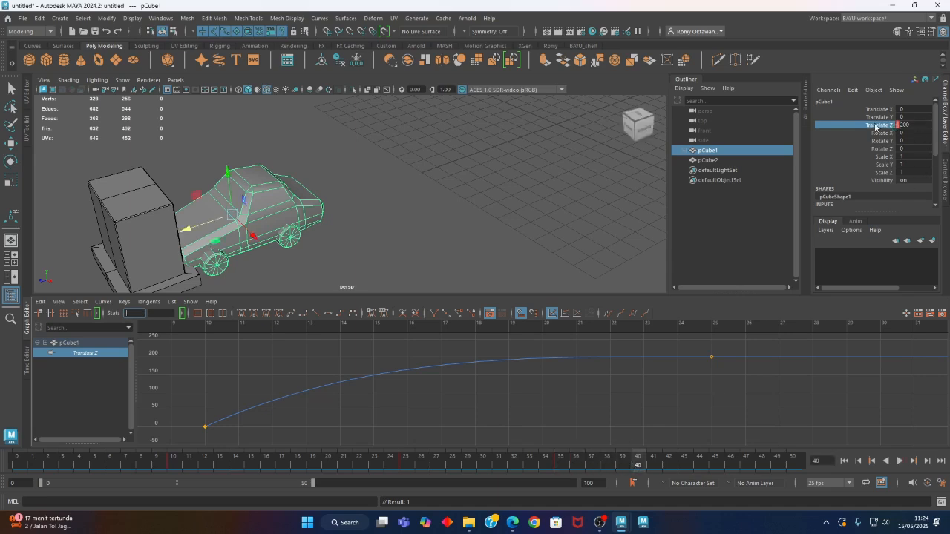
left_click_drag(194, 227, 219, 224)
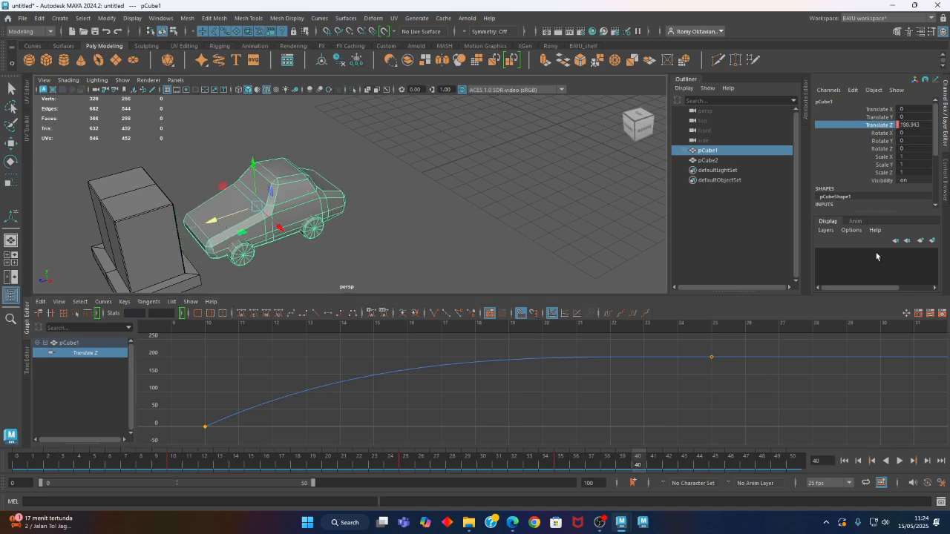
double_click(926, 124)
type("180")
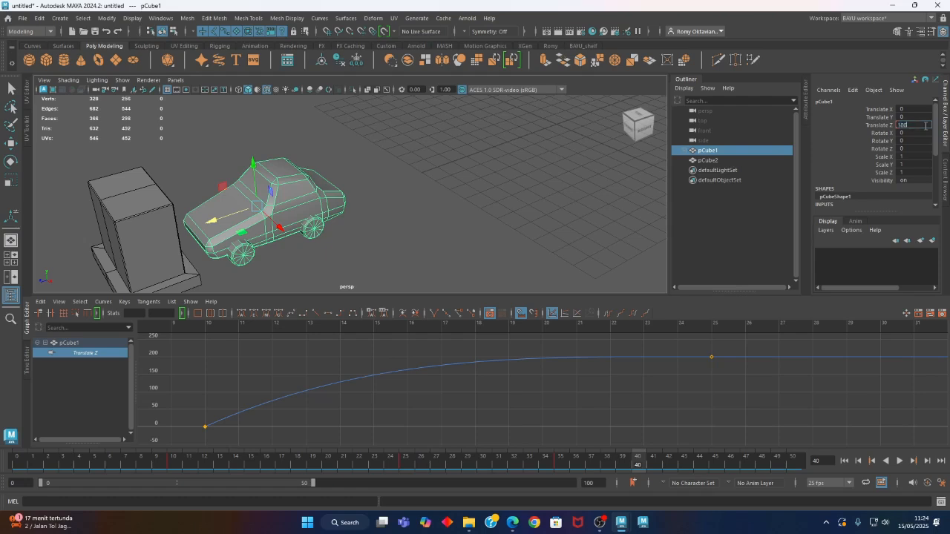
key("Return")
left_click(875, 125)
right_click(870, 129)
left_click(864, 145)
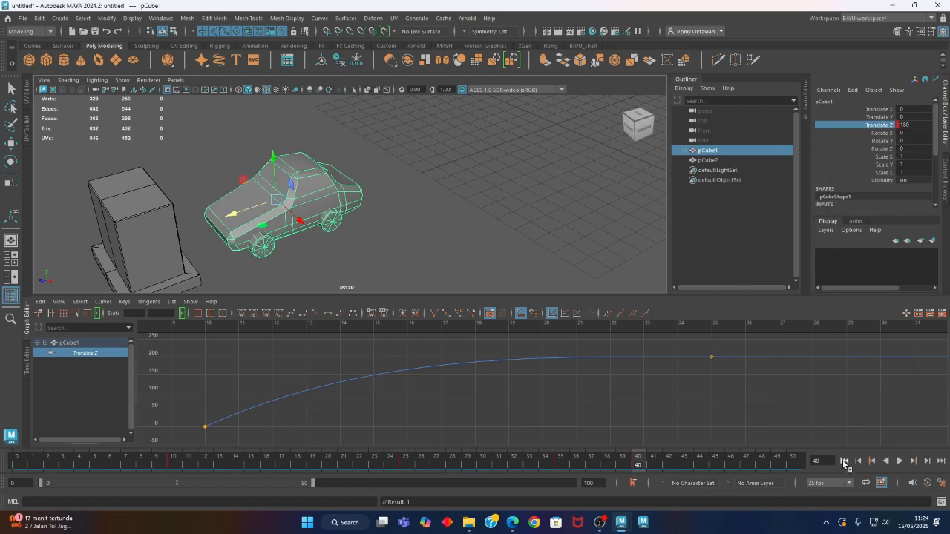
left_click(844, 461)
left_click(899, 461)
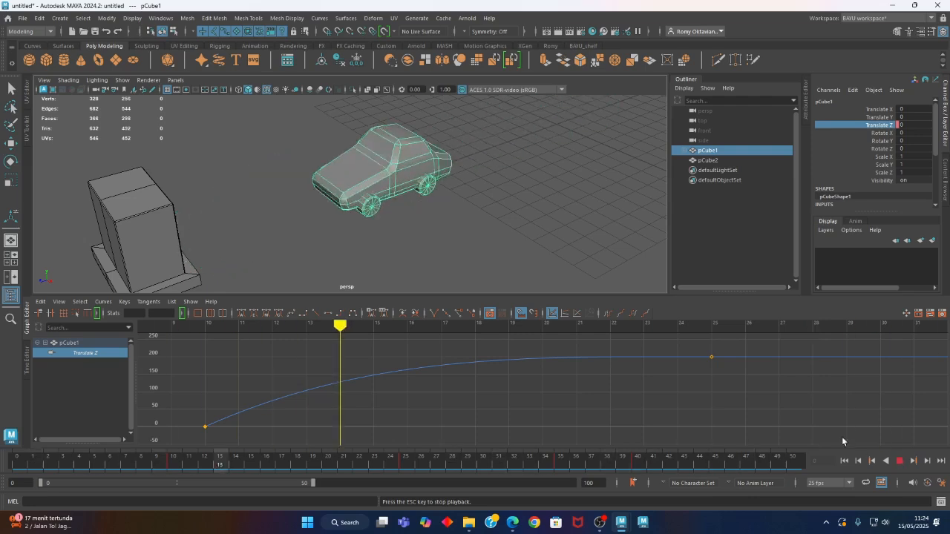
left_click(901, 461)
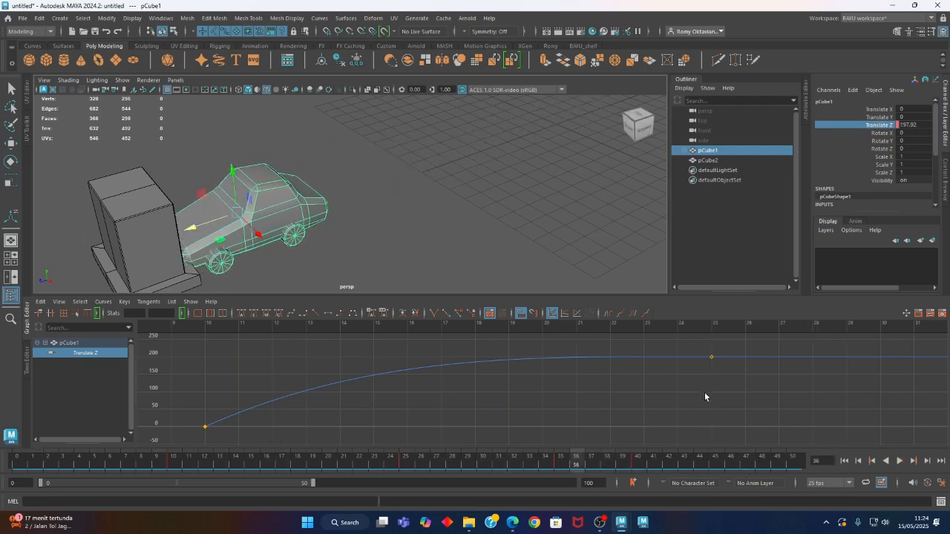
Step: Move the last Translate Z key to frame 45 and replay the animation from the start
key("a")
left_click_drag(870, 348, 887, 373)
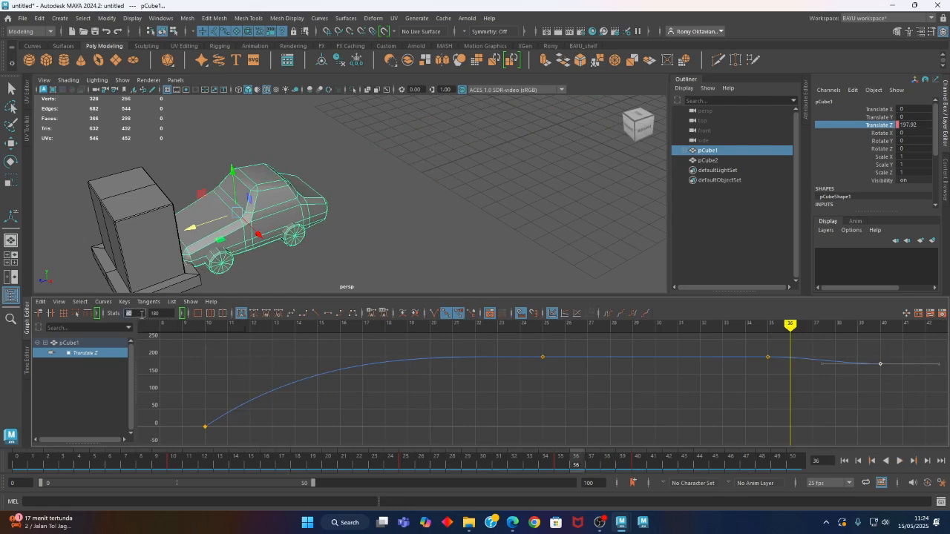
type("45")
key("Return")
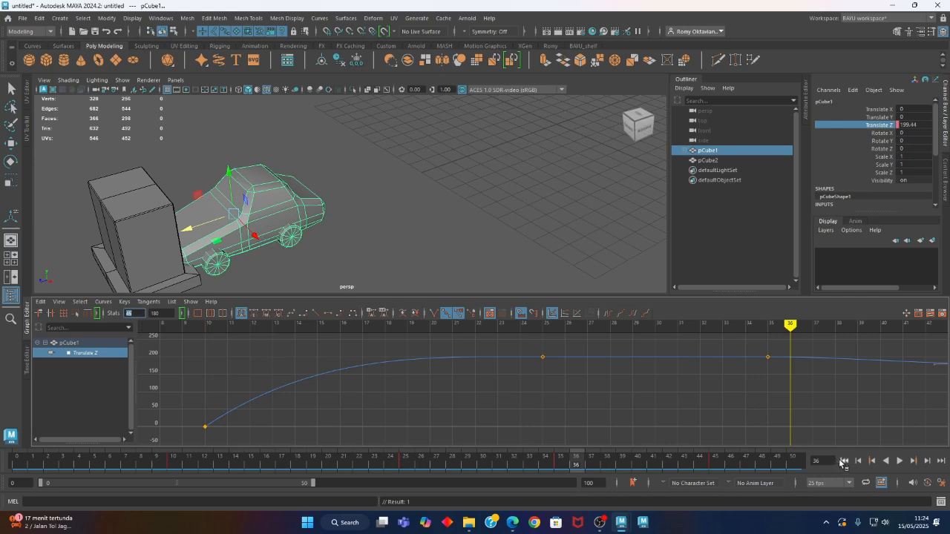
left_click(844, 461)
left_click(900, 461)
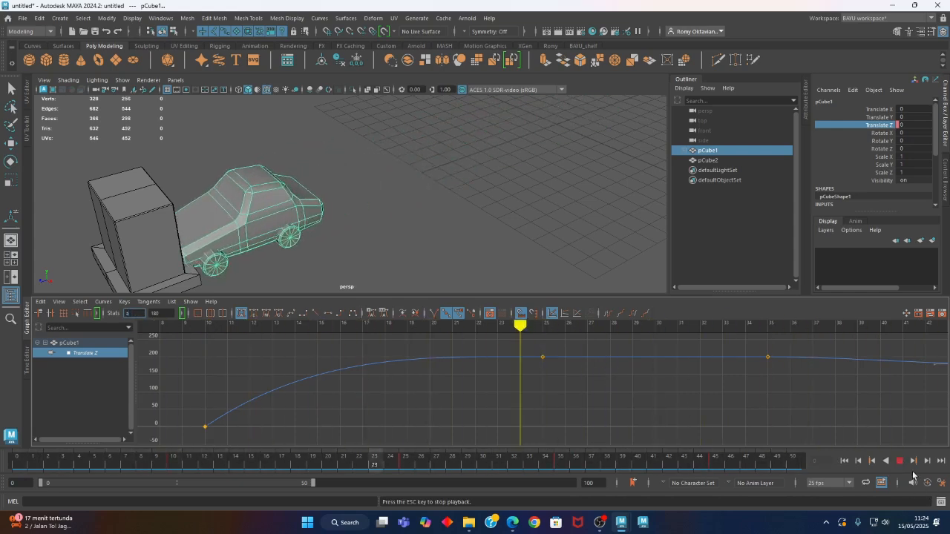
left_click(900, 462)
Step: Examine the full Translate Z curve and scrub the car's motion between frames 10 and 30 around the impact
middle_click_drag(712, 397, 701, 395, "alt")
scroll(699, 394, "down", 1)
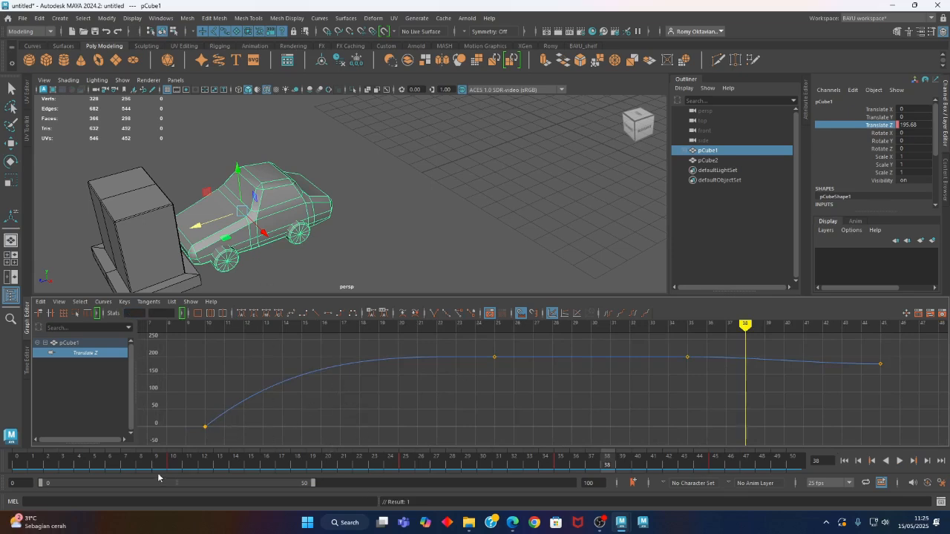
left_click_drag(173, 466, 414, 472)
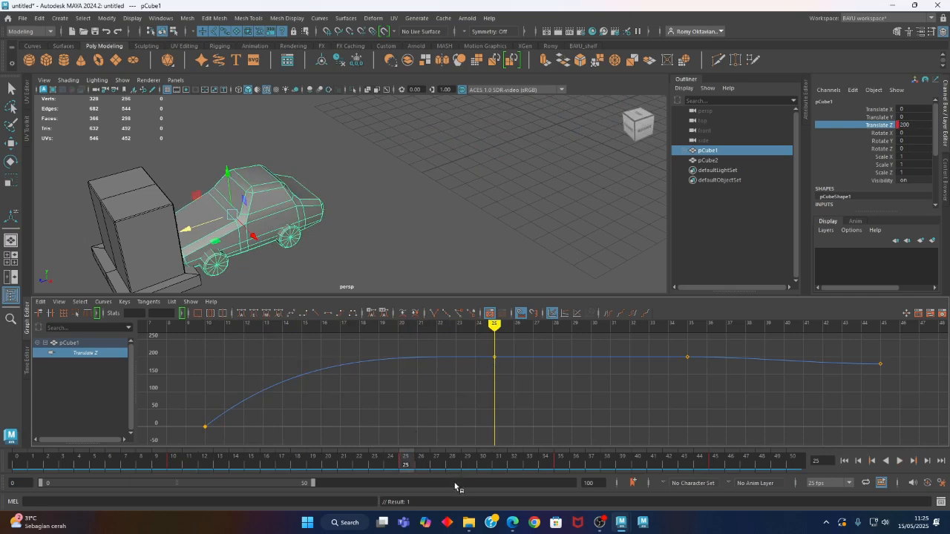
key("alt+v")
left_click_drag(225, 451, 477, 490)
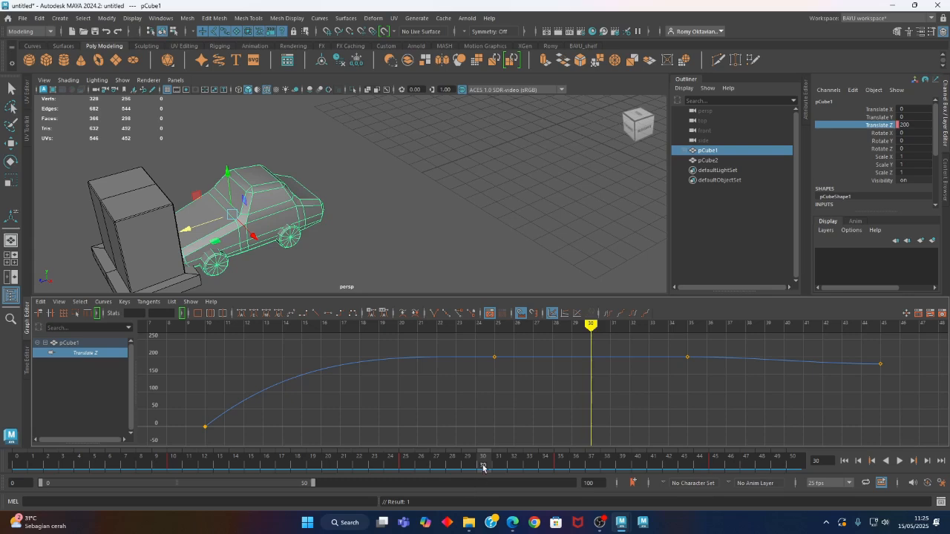
left_click_drag(486, 469, 406, 471)
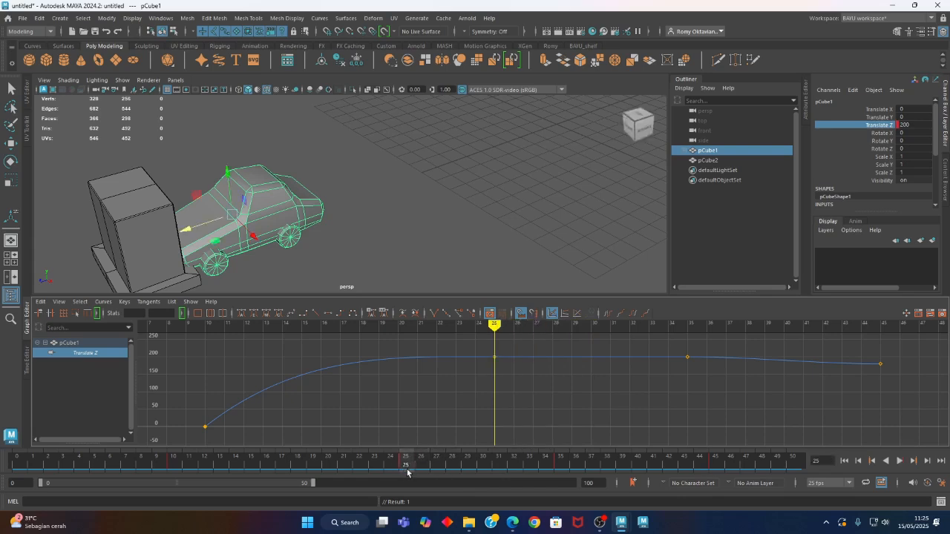
Step: Key the car's Rotate X at 0 on frame 25, the moment of impact
left_click_drag(333, 259, 308, 250, "alt")
left_click_drag(413, 258, 386, 242, "alt")
middle_click_drag(526, 229, 490, 216, "alt")
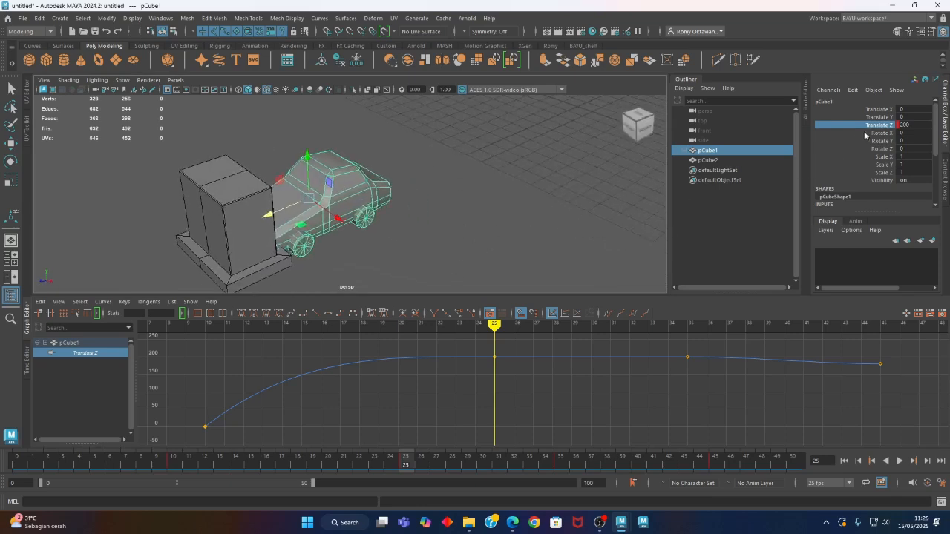
left_click(887, 135)
left_click_drag(494, 194, 468, 194, "alt")
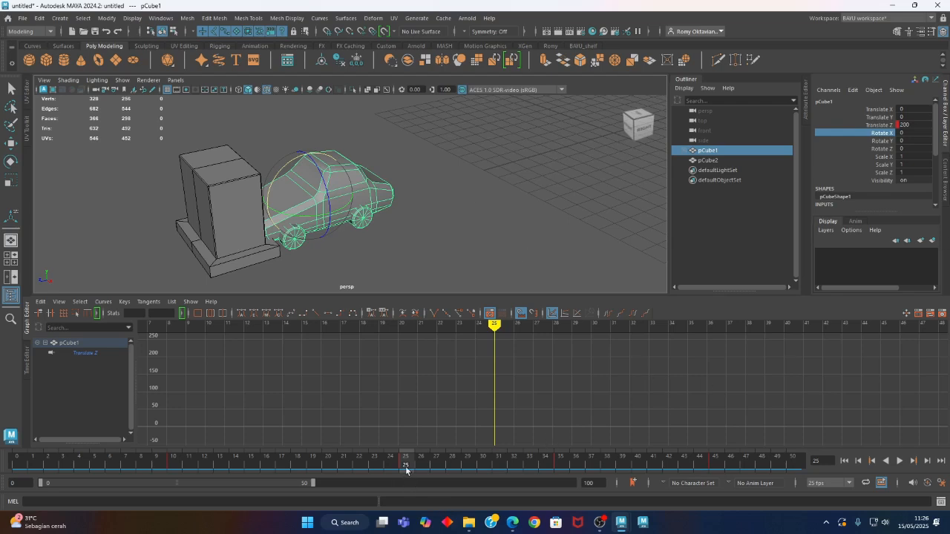
right_click(861, 136)
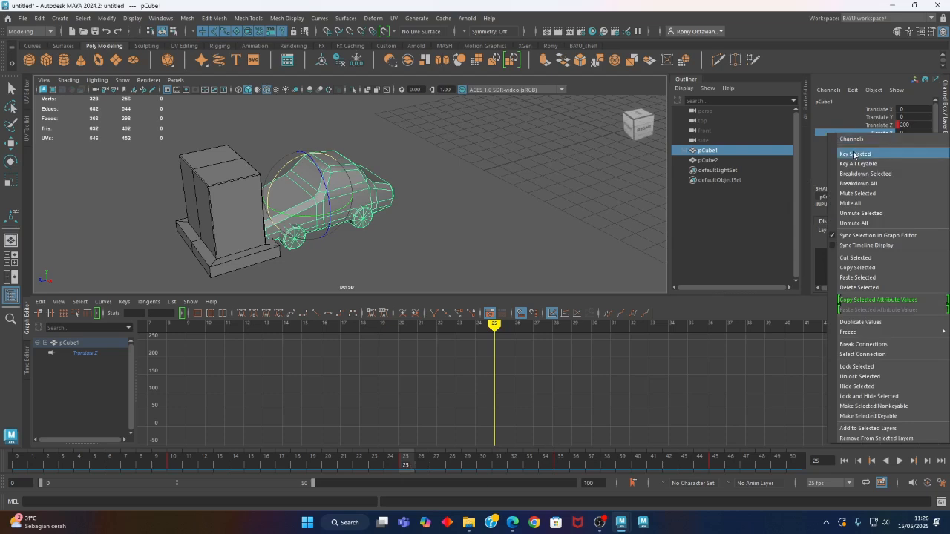
left_click(855, 153)
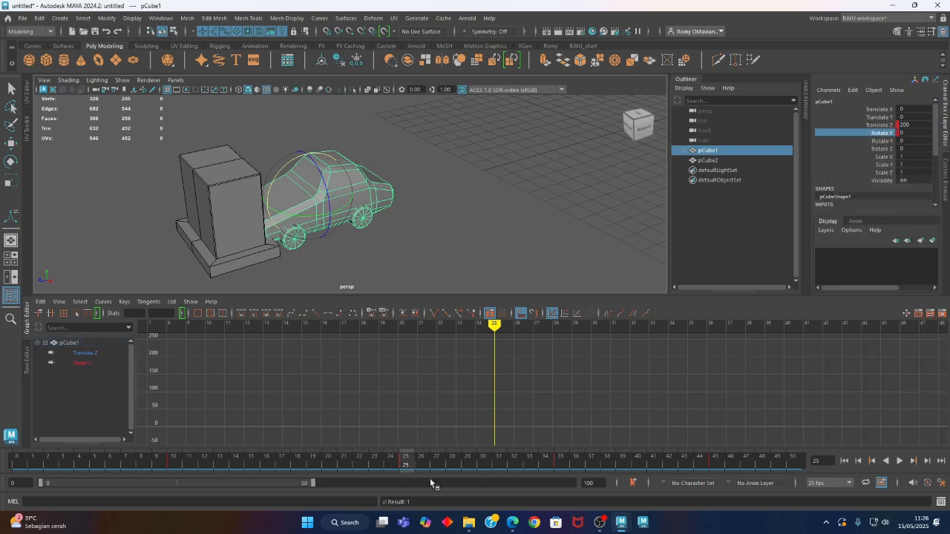
Step: Try tilting the car about 8.5 degrees in Rotate X at frame 28
left_click_drag(406, 468, 451, 468)
left_click_drag(338, 267, 299, 254, "alt")
left_click_drag(280, 160, 272, 163)
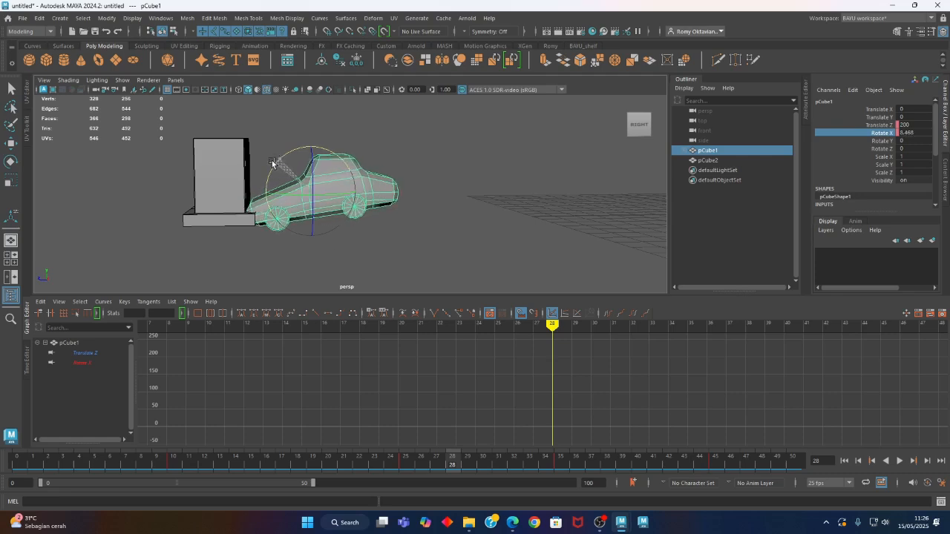
Step: Undo the car's tilt and the Rotate X key
key("ctrl+z")
key("ctrl+z")
key("ctrl+z")
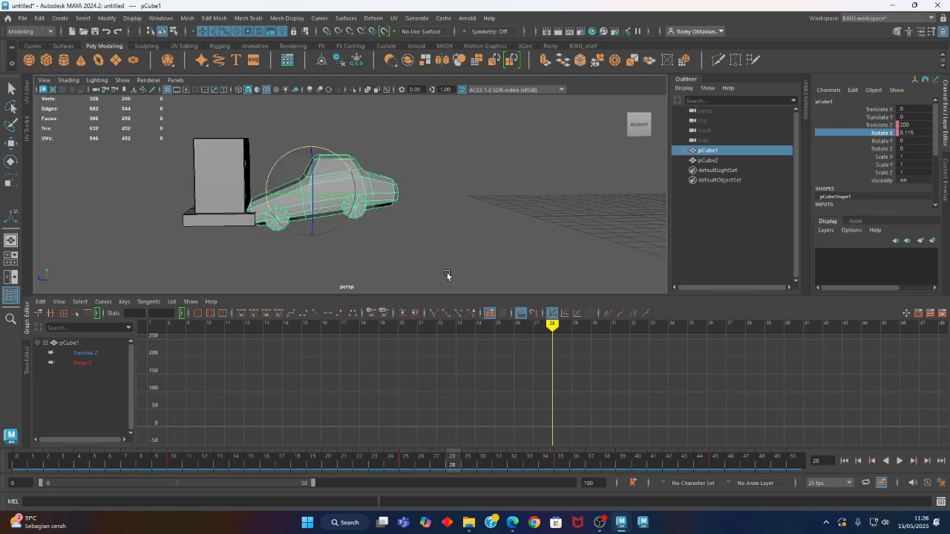
key("ctrl+z")
key("ctrl+z")
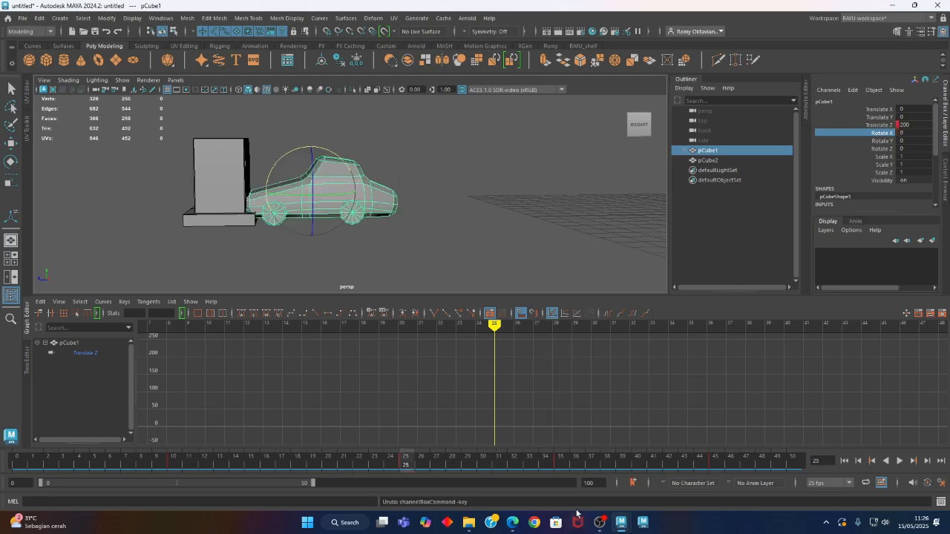
Step: Move the car's pivot down to the centre of its front wheel in a side-on view
left_click_drag(350, 263, 318, 248, "alt")
key("w")
left_click_drag(288, 223, 268, 215, "alt")
left_click_drag(257, 158, 202, 177)
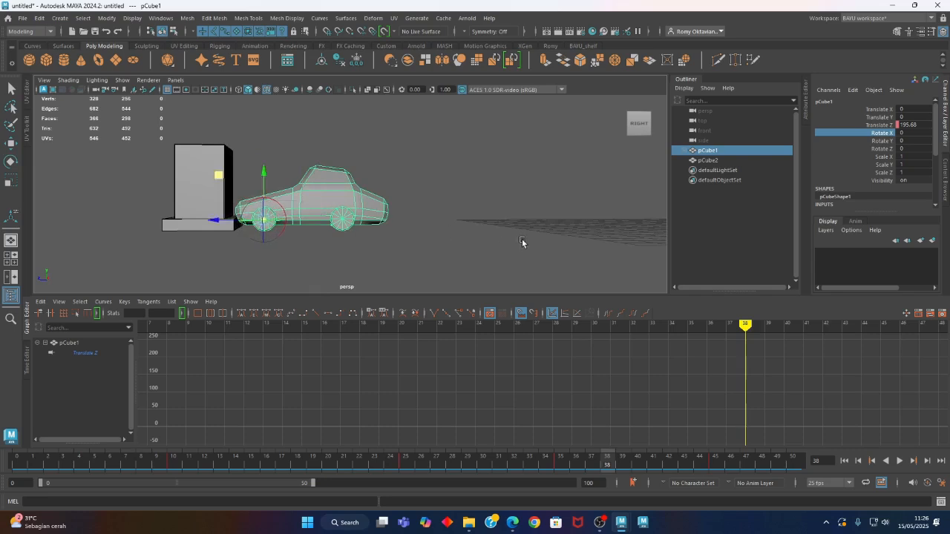
Step: Key the car's Rotate X at 0 on frame 25, the moment of impact with the box
mouse_move(250, 282)
left_mouse_down("alt")
mouse_move(246, 265)
mouse_move(401, 249)
left_mouse_up("alt")
left_click(174, 458)
mouse_move(173, 458)
left_mouse_down()
mouse_move(159, 460)
mouse_move(299, 467)
mouse_move(405, 491)
left_mouse_up()
mouse_move(273, 245)
left_mouse_down("alt")
mouse_move(329, 260)
mouse_move(307, 241)
mouse_move(267, 235)
mouse_move(250, 252)
mouse_move(278, 258)
left_mouse_up("alt")
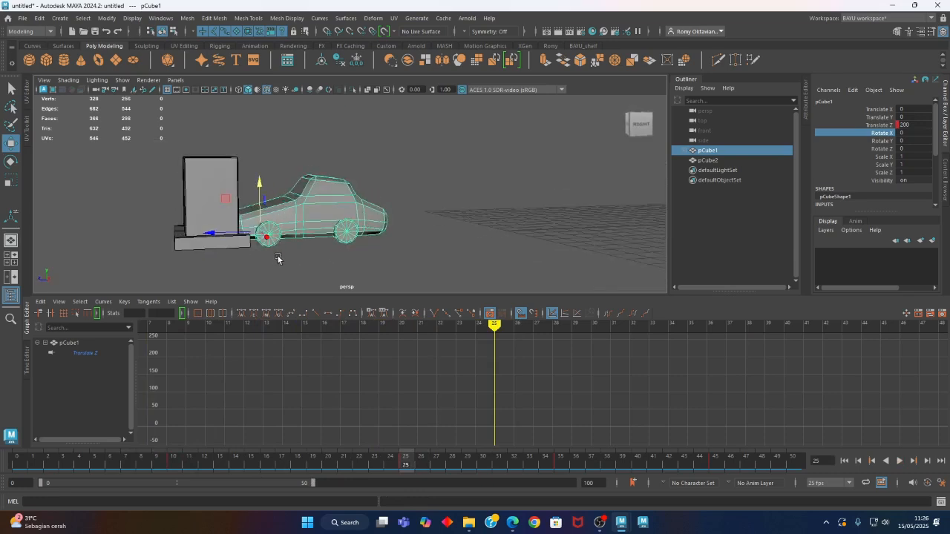
right_click(870, 139)
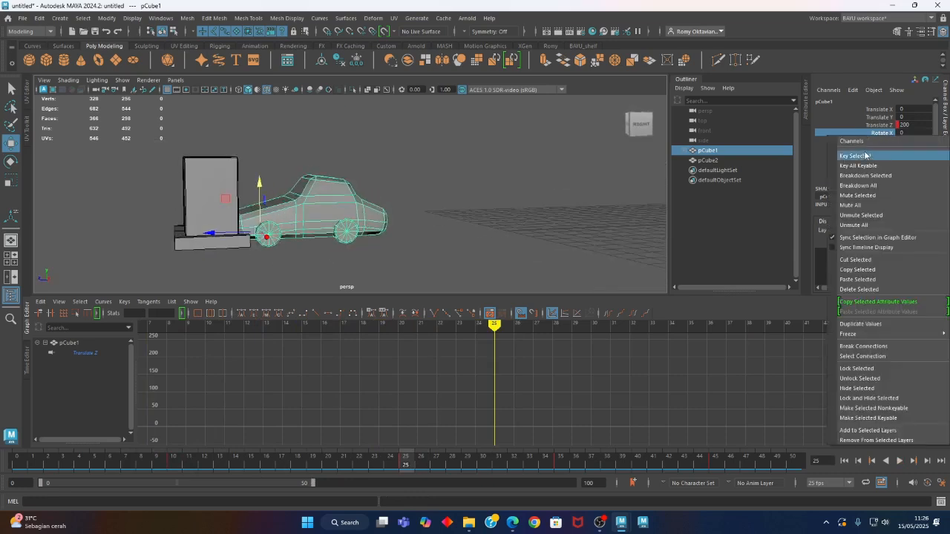
left_click(861, 156)
Step: Tilt the car around its front wheel on frame 28 and key its Rotate X at 14
left_click_drag(413, 460, 452, 461)
middle_click_drag(258, 220, 273, 229, "alt")
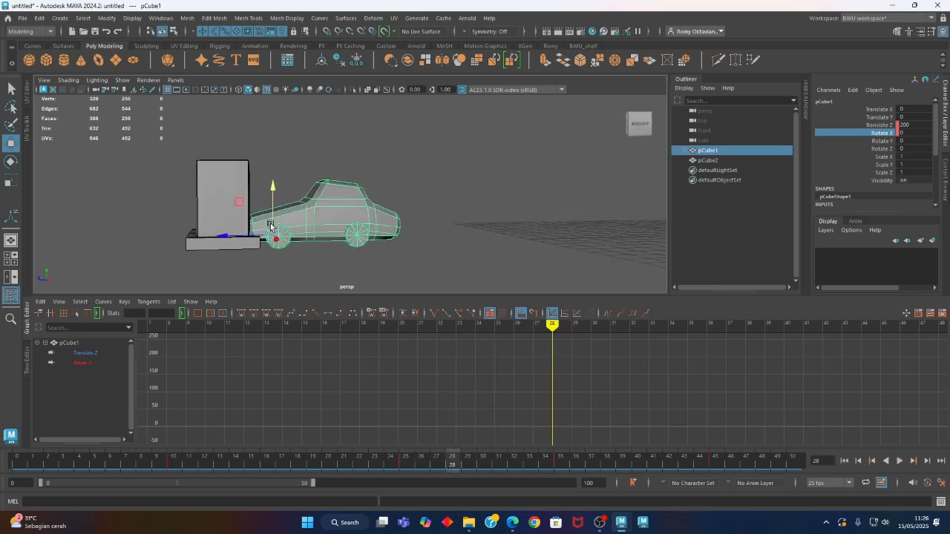
key("e")
left_click_drag(250, 205, 238, 207)
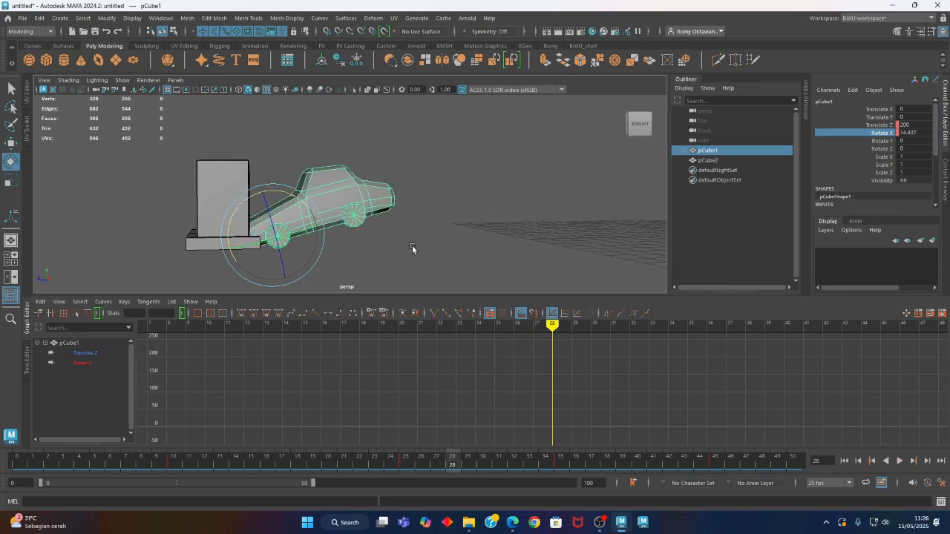
middle_click_drag(412, 249, 360, 251, "alt")
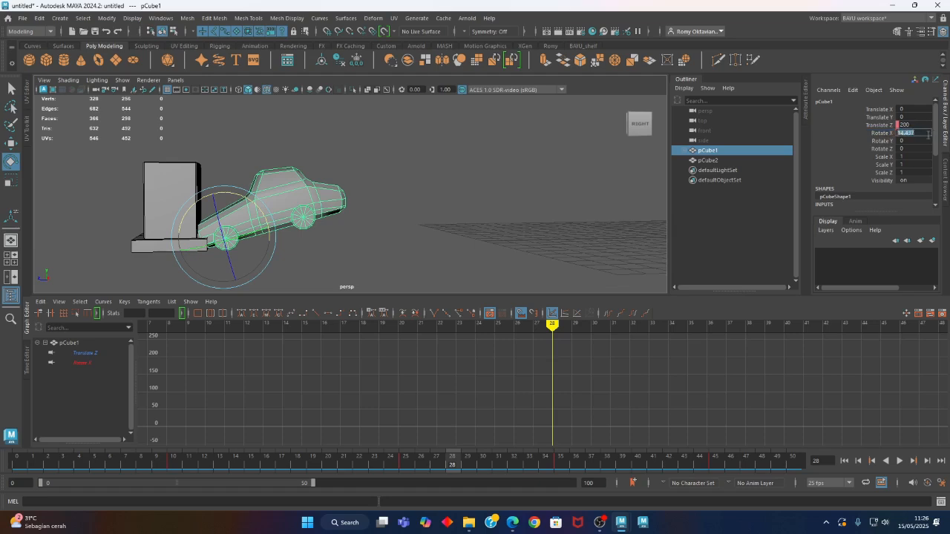
left_click(881, 133)
right_click(882, 133)
left_click(861, 157)
Step: Hold the car's tilt by keying Rotate X at 14 on frame 31
left_click_drag(450, 467, 495, 481)
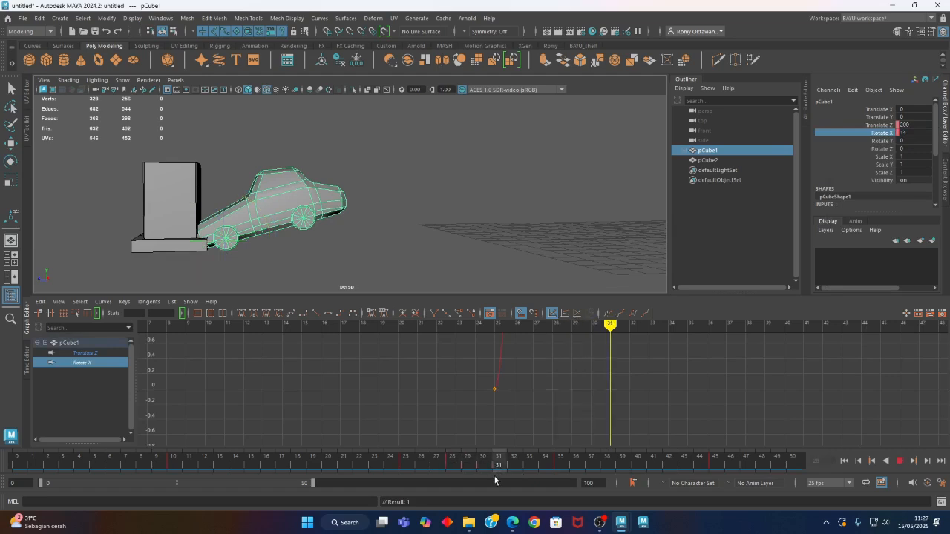
right_click(851, 131)
left_click(848, 155)
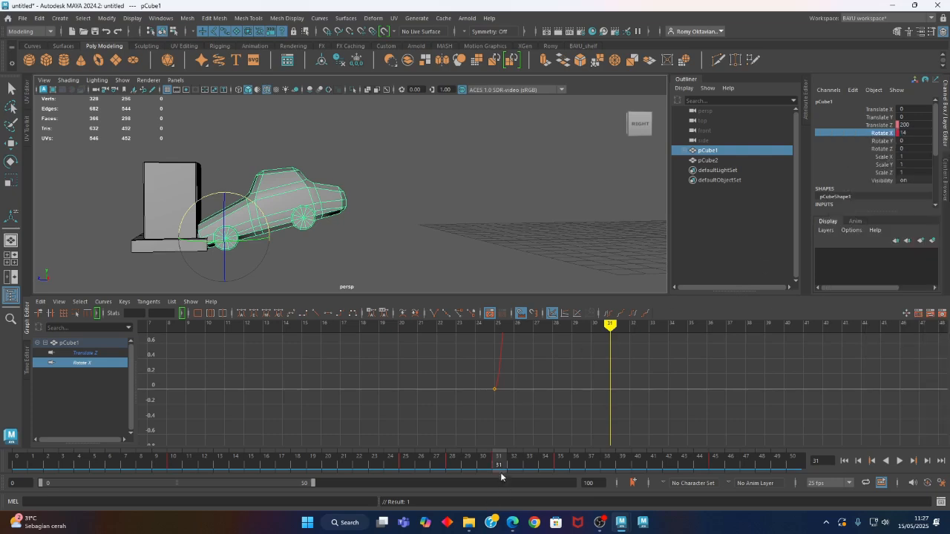
Step: Drop the car back level by setting and keying its Rotate X at 0 on frame 35
left_click_drag(505, 466, 554, 475)
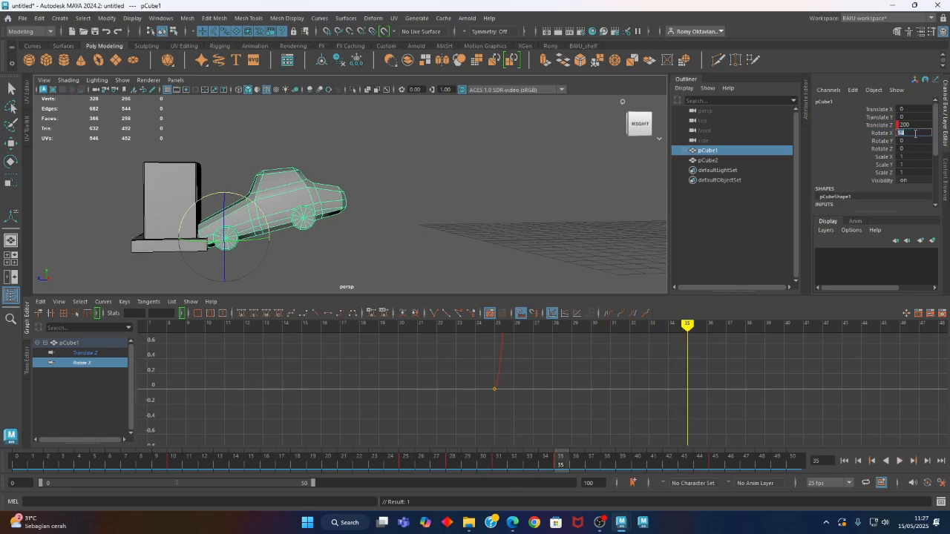
type("0")
key("Return")
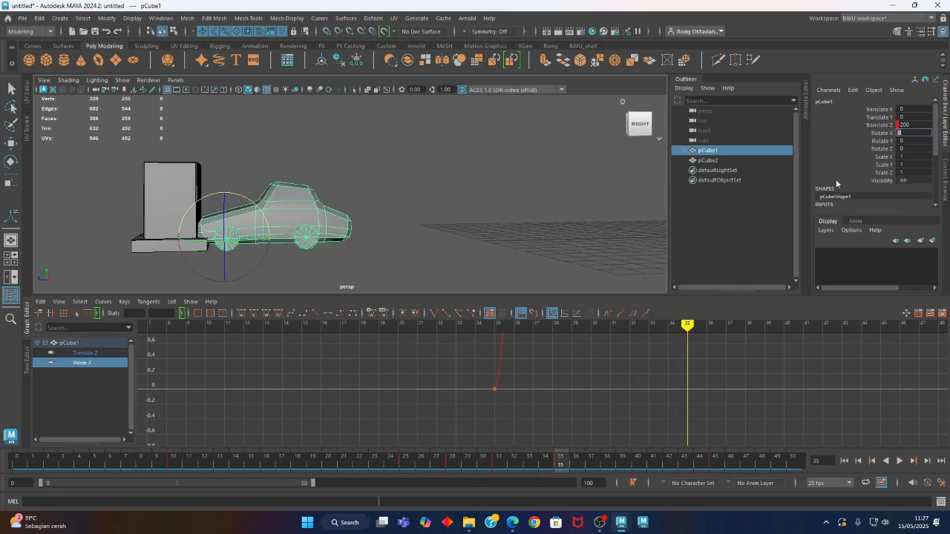
left_click(873, 134)
right_click(873, 133)
left_click(855, 153)
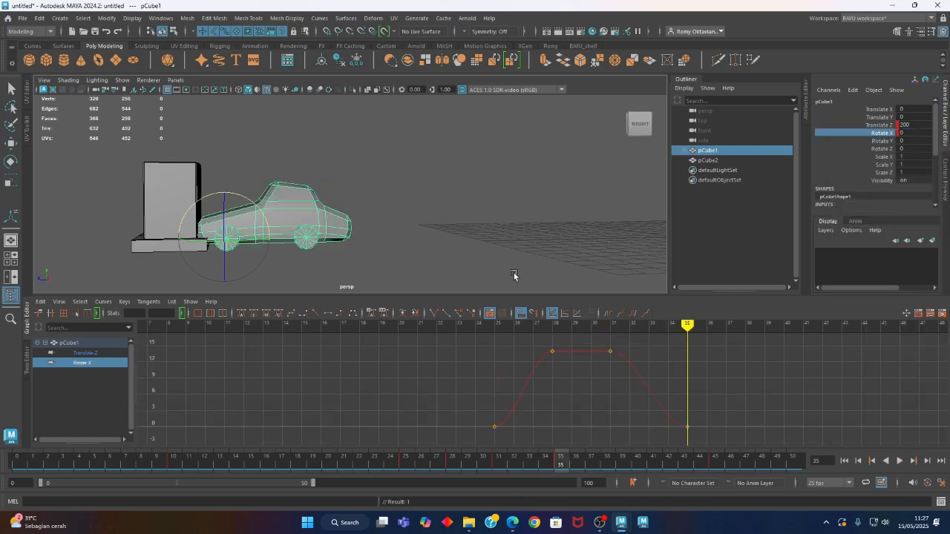
Step: Scrub through the crash from an angled view and play the animation from frame 0 to check the tilt
left_click_drag(418, 211, 320, 244, "alt")
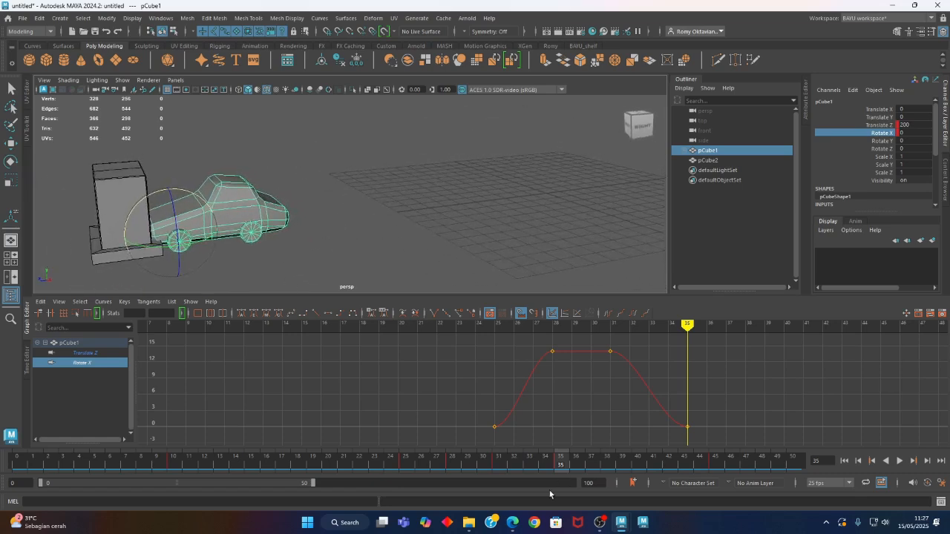
left_click_drag(230, 460, 669, 461)
left_click(845, 461)
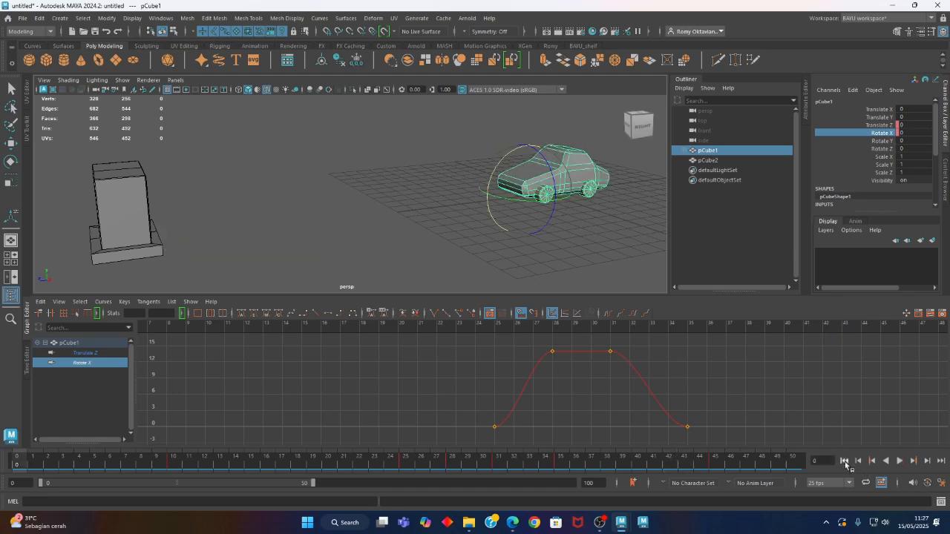
left_click(899, 461)
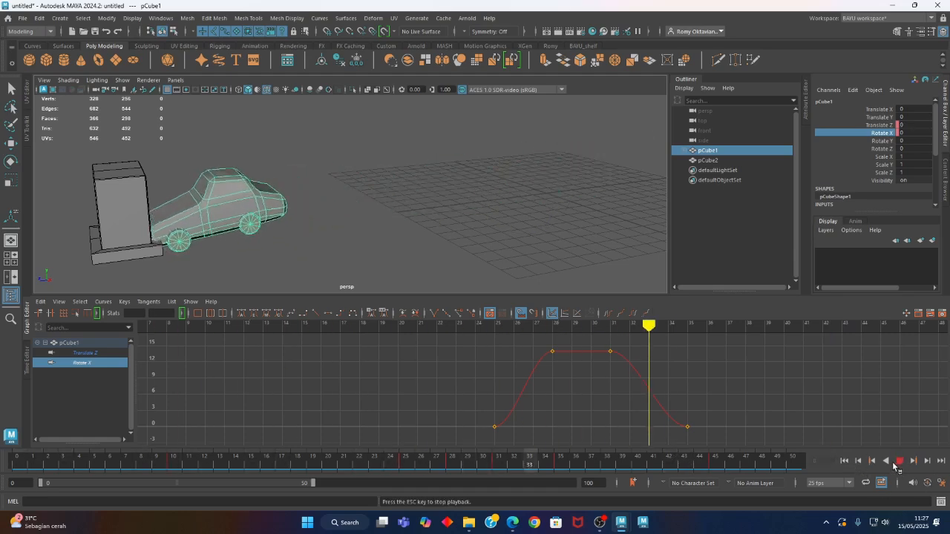